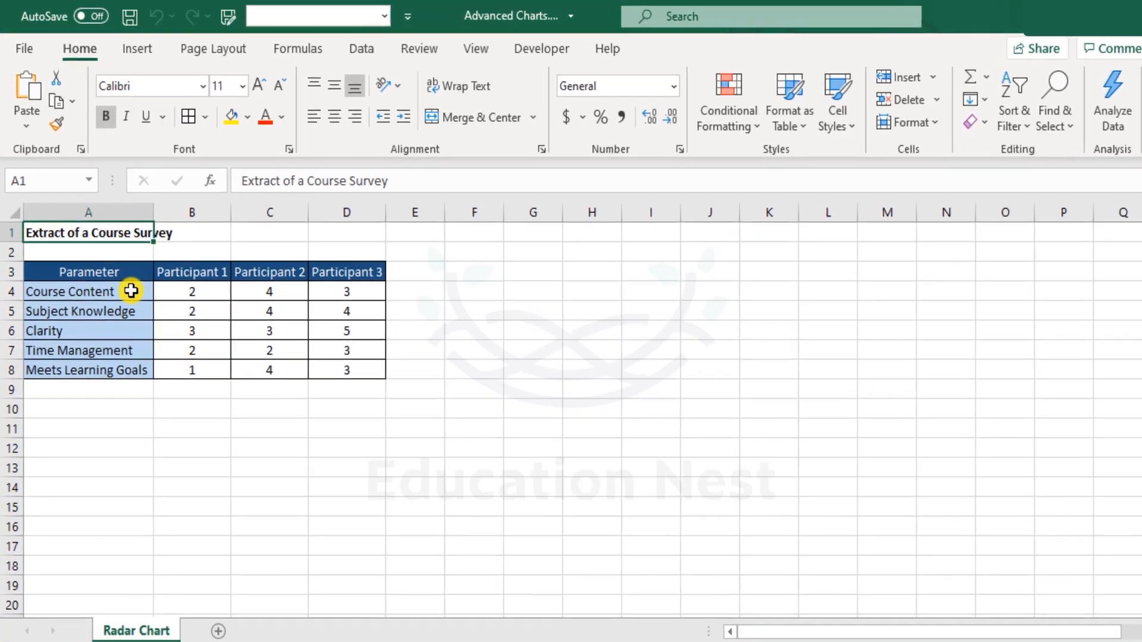
# Step: Review the five survey parameters and the scores given by each of the three participants
pyautogui.moveTo(133, 281); pyautogui.dragTo(149, 381)
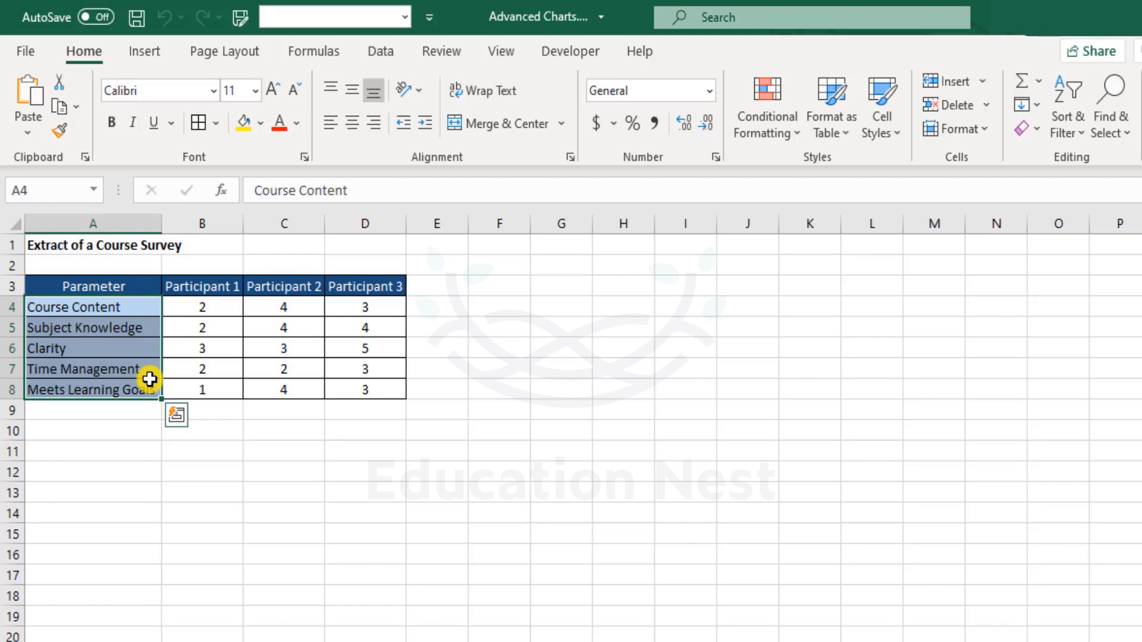
pyautogui.moveTo(234, 302); pyautogui.dragTo(232, 389)
pyautogui.moveTo(288, 305); pyautogui.dragTo(292, 390)
pyautogui.moveTo(387, 306); pyautogui.dragTo(372, 385)
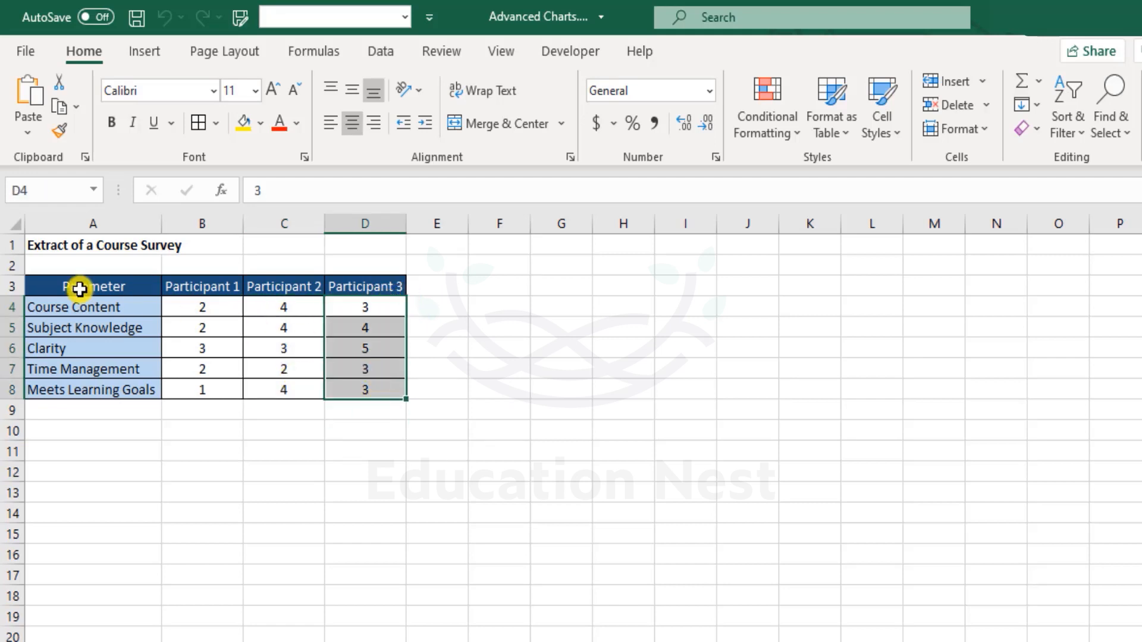
# Step: Insert a Radar chart from the survey data in A3:D8, with the participants as series and the parameters as axes
pyautogui.moveTo(76, 286); pyautogui.dragTo(369, 397)
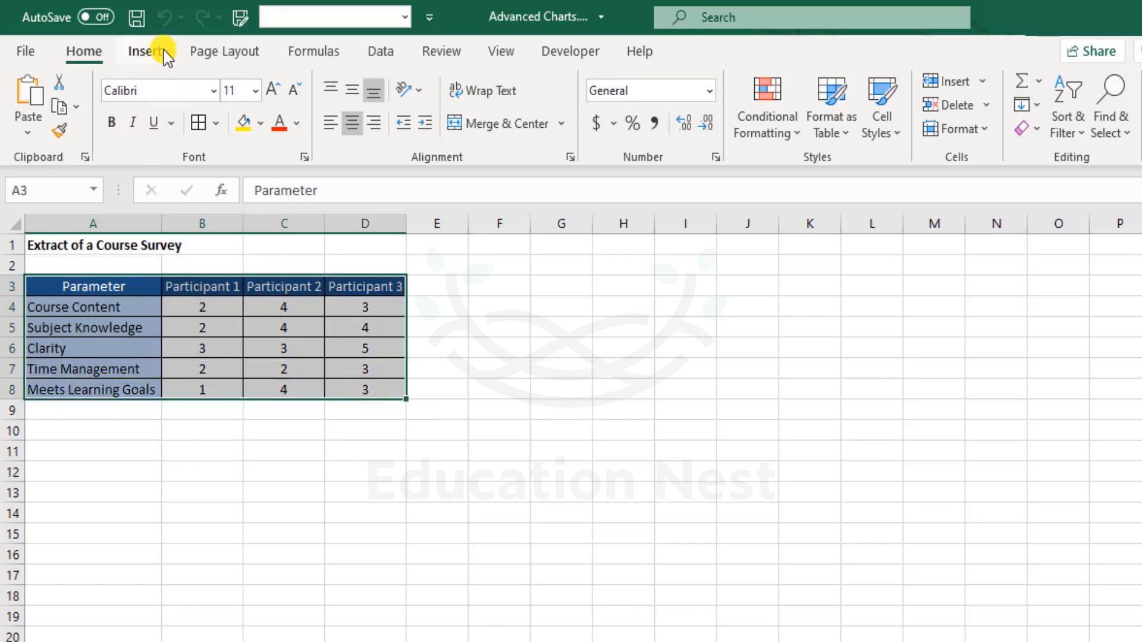
pyautogui.click(143, 51)
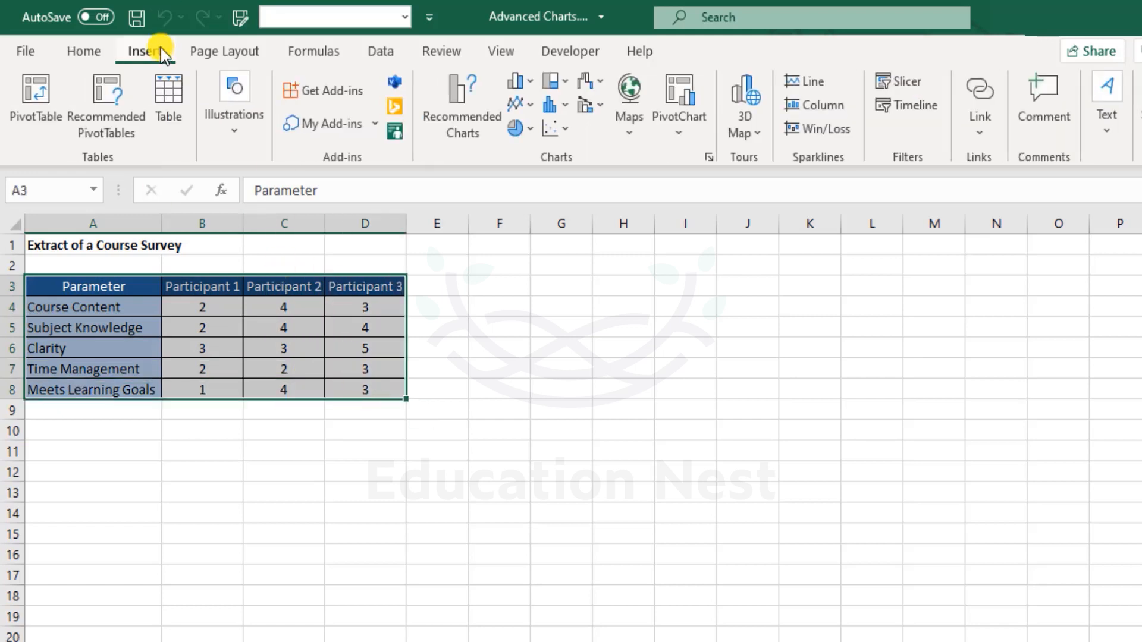
pyautogui.click(709, 157)
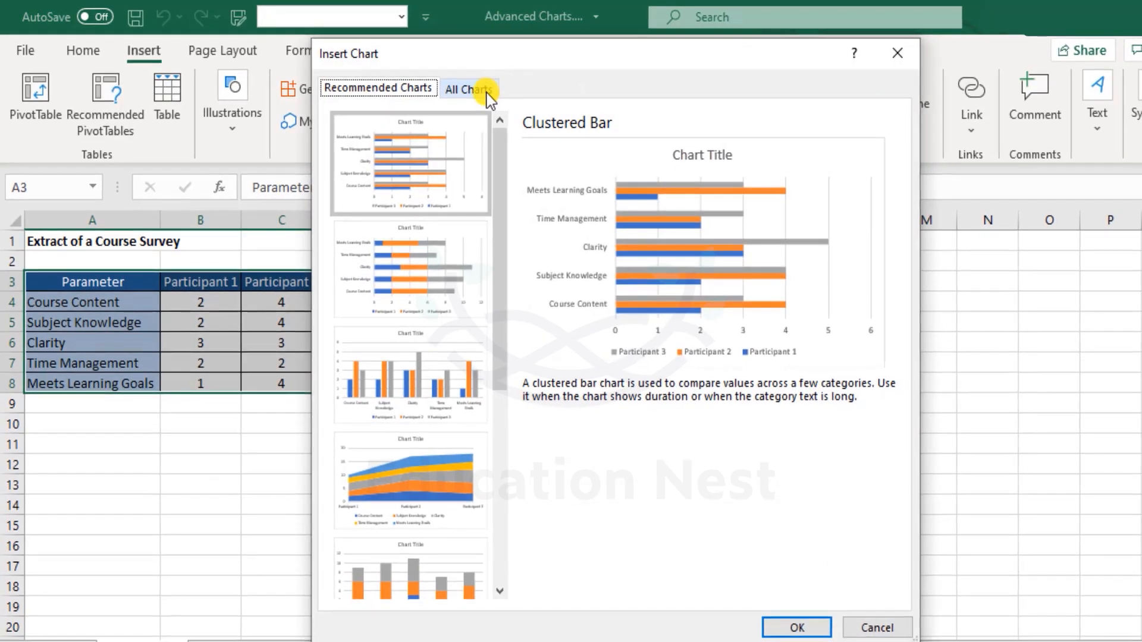
pyautogui.click(485, 90)
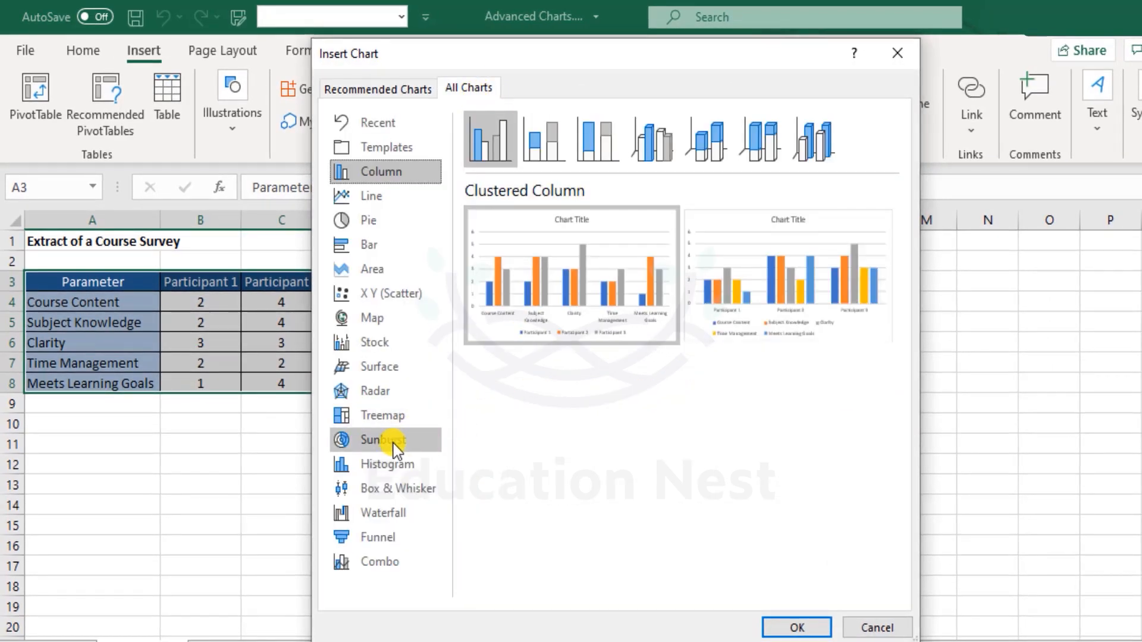
pyautogui.click(393, 391)
pyautogui.moveTo(570, 306)
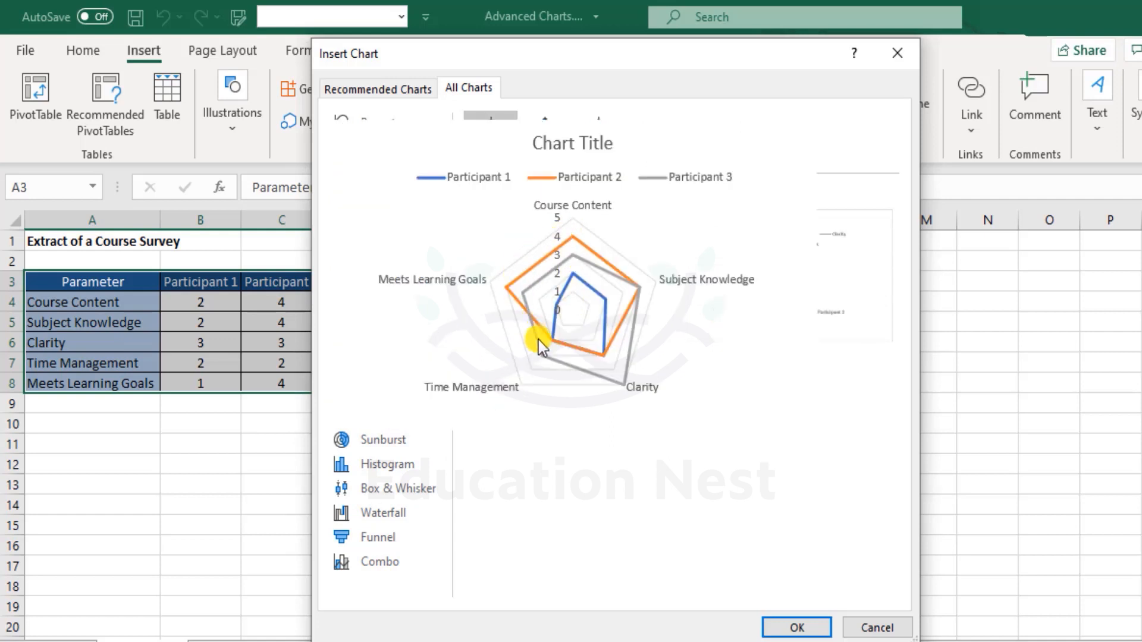
pyautogui.moveTo(756, 283)
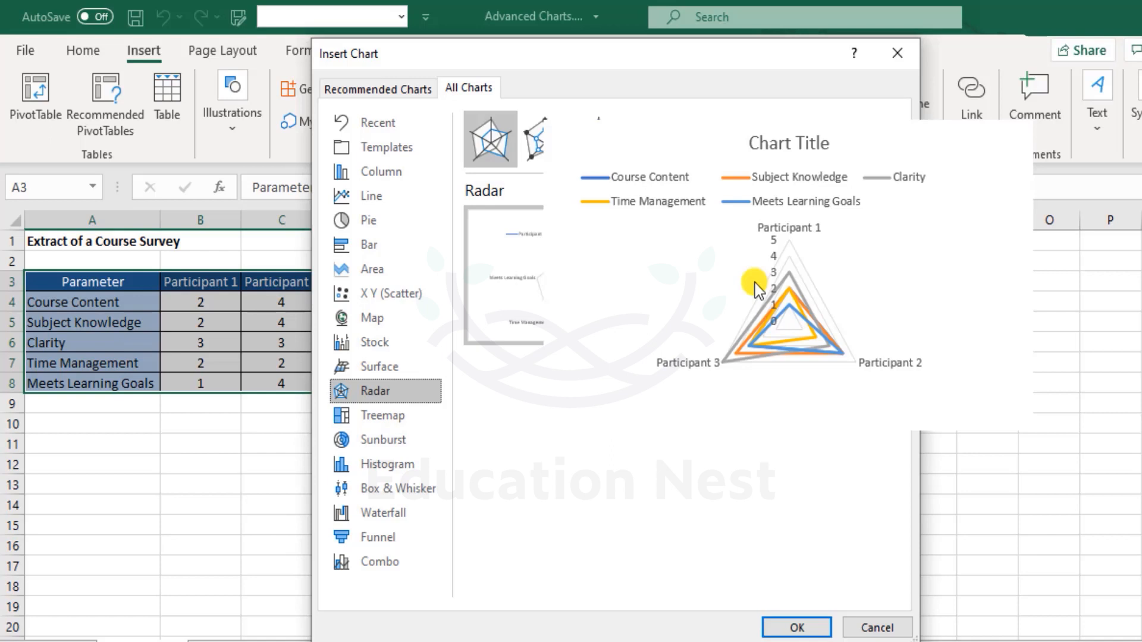
pyautogui.moveTo(585, 278)
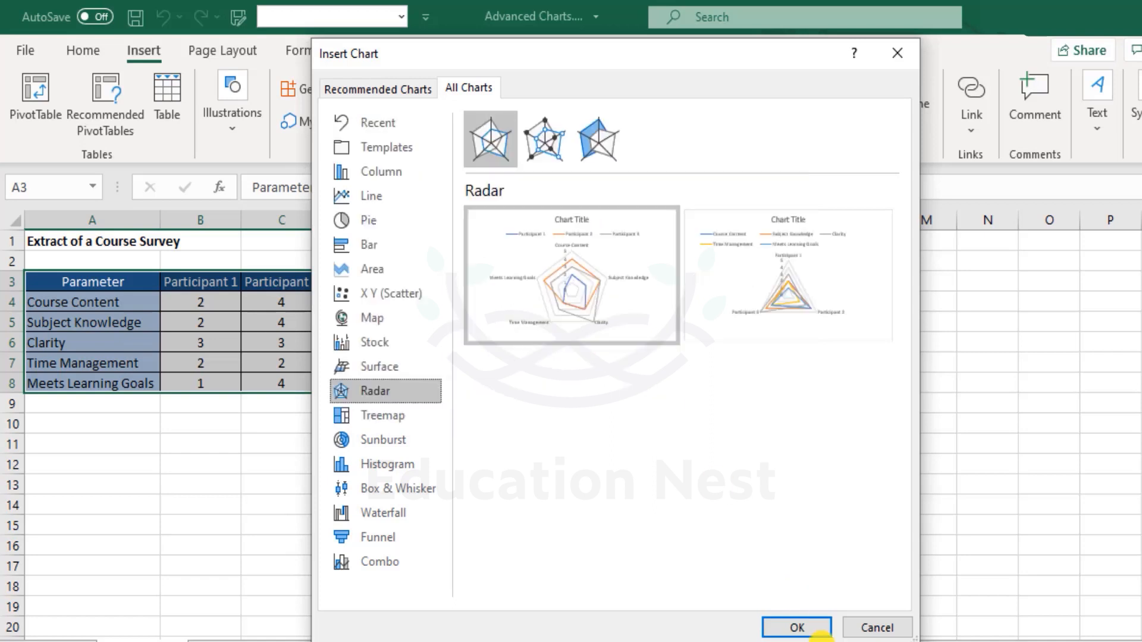
pyautogui.click(822, 631)
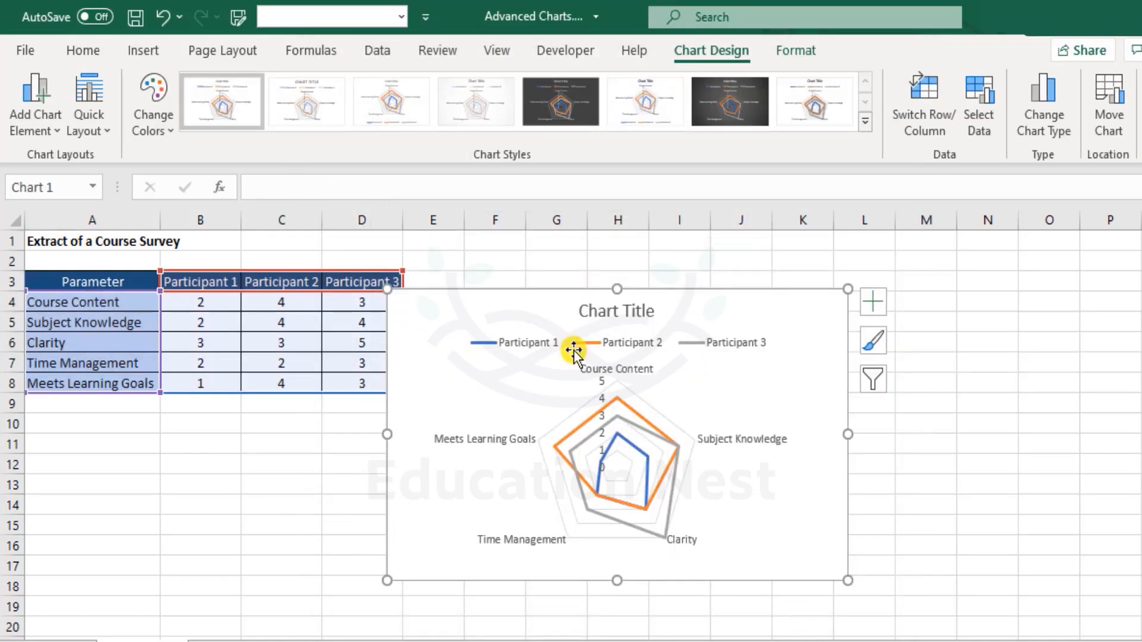
# Step: Delete the radar chart's title while keeping the participant legend
pyautogui.click(621, 312)
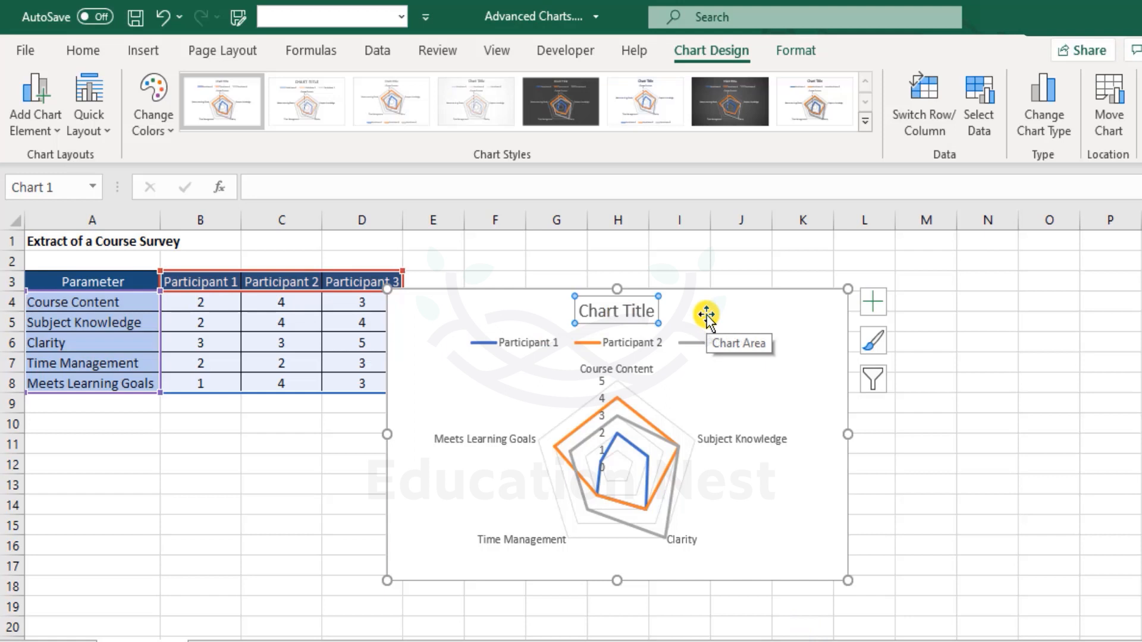
pyautogui.press('Delete')
pyautogui.moveTo(658, 295)
pyautogui.mouseDown()
pyautogui.moveTo(731, 260)
pyautogui.moveTo(660, 293)
pyautogui.mouseUp()
pyautogui.hotkey('ctrl', 'z')
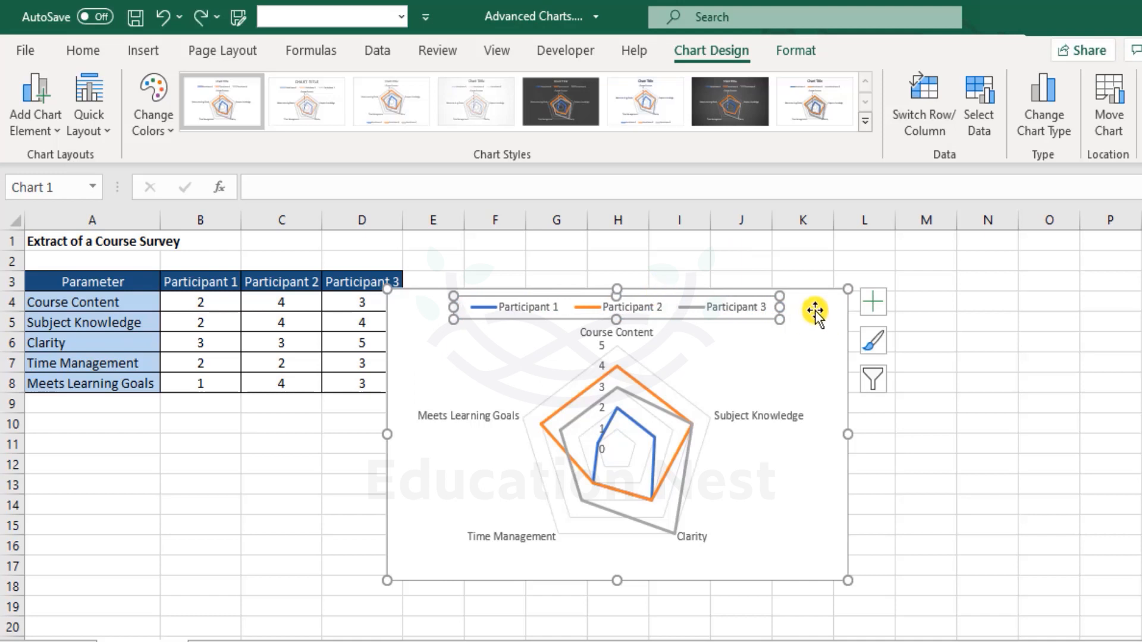
# Step: Move the radar chart clear of the table and enlarge it to span columns F to N, starting at row 1
pyautogui.moveTo(815, 311); pyautogui.dragTo(890, 277)
pyautogui.moveTo(925, 546); pyautogui.dragTo(999, 548)
pyautogui.scroll(2, 942, 513)
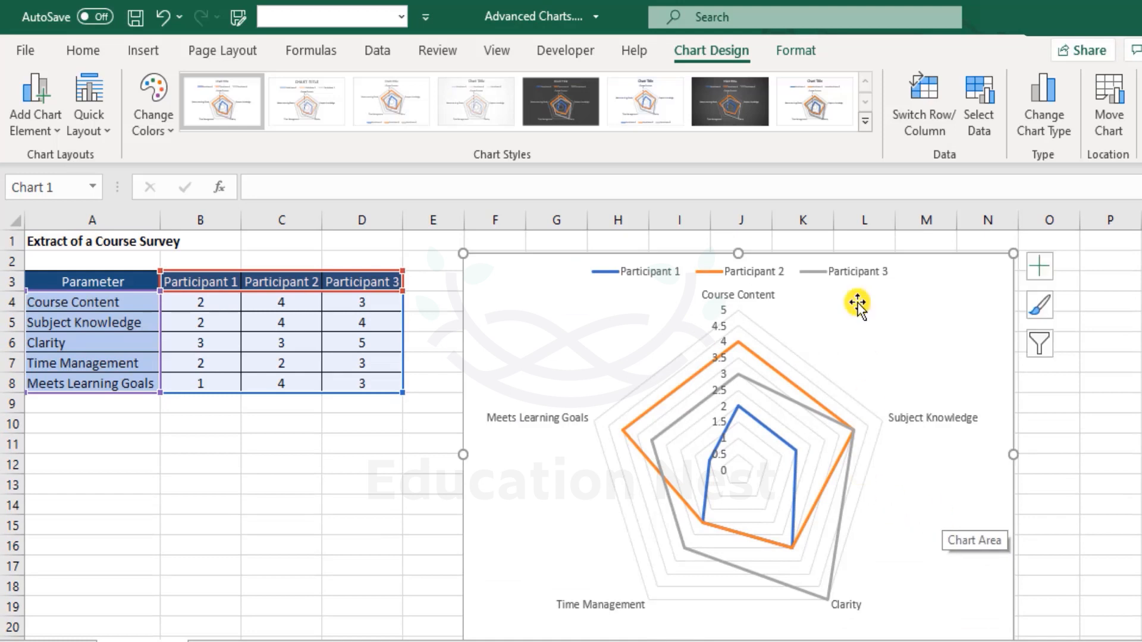
pyautogui.moveTo(922, 254); pyautogui.dragTo(922, 241)
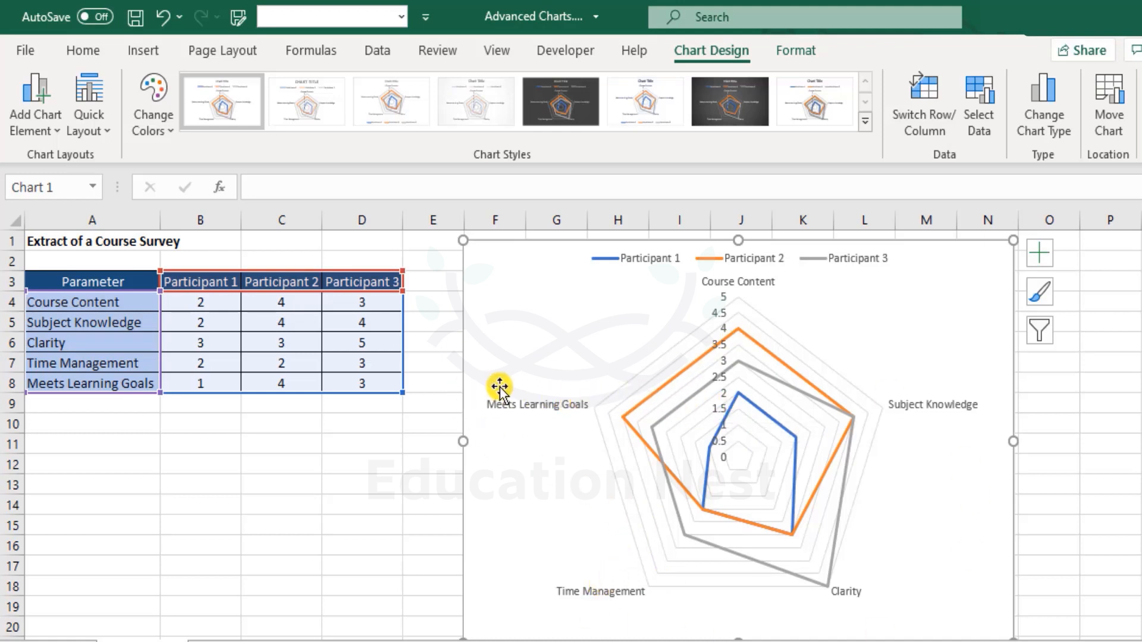
# Step: Compare the participants' Course Content scores with their points on the radar chart, and match the table's parameters to the chart's axes
pyautogui.click(125, 305)
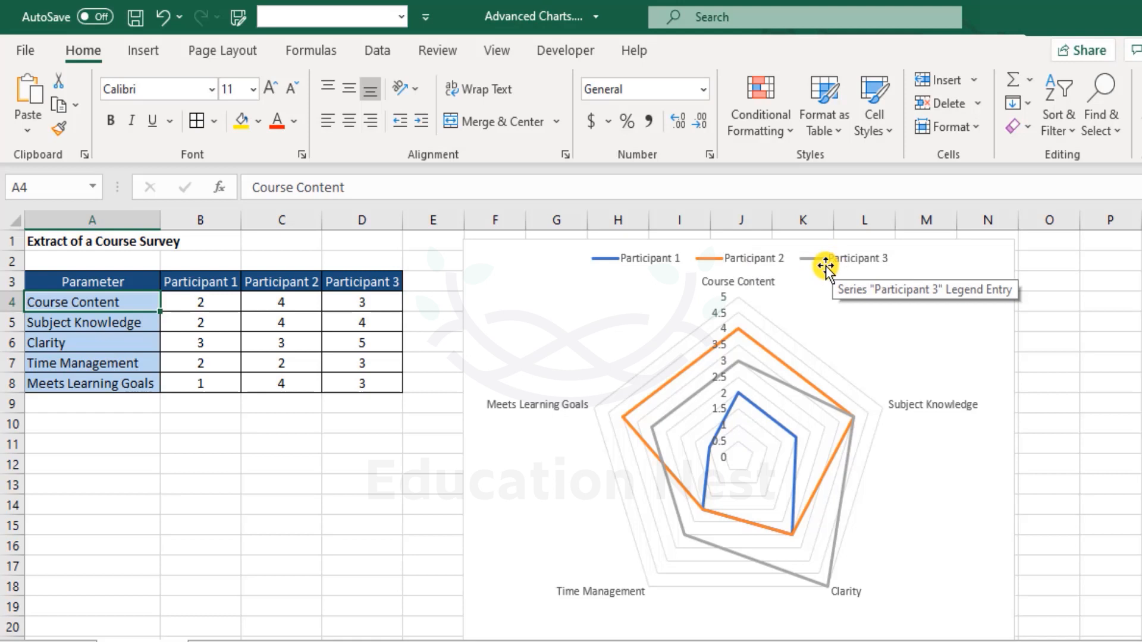
pyautogui.click(211, 300)
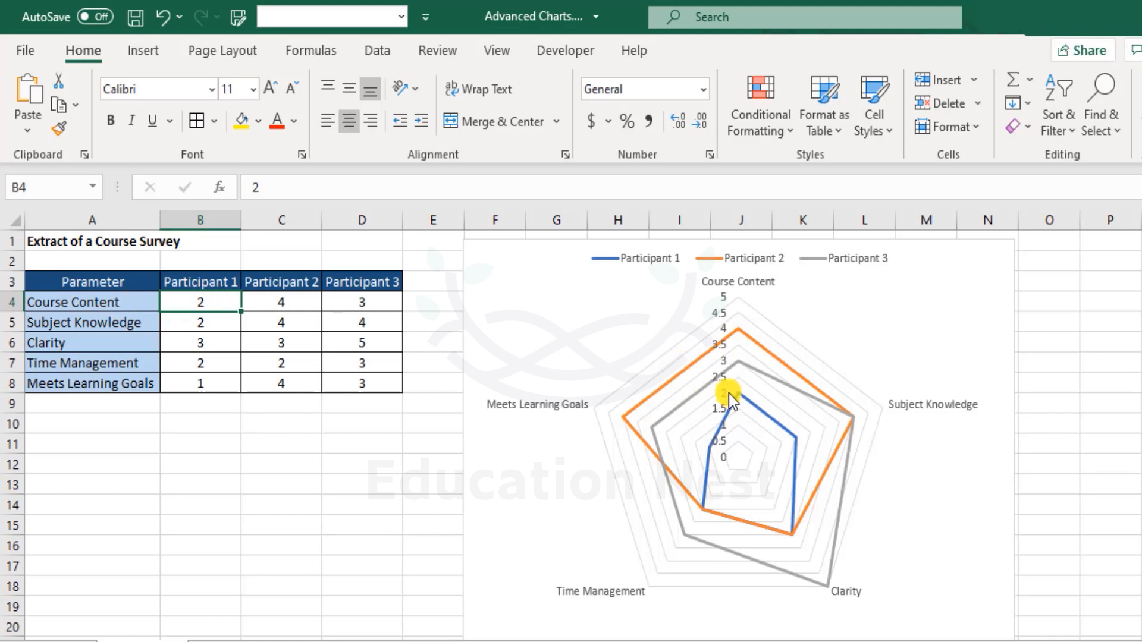
pyautogui.moveTo(741, 402)
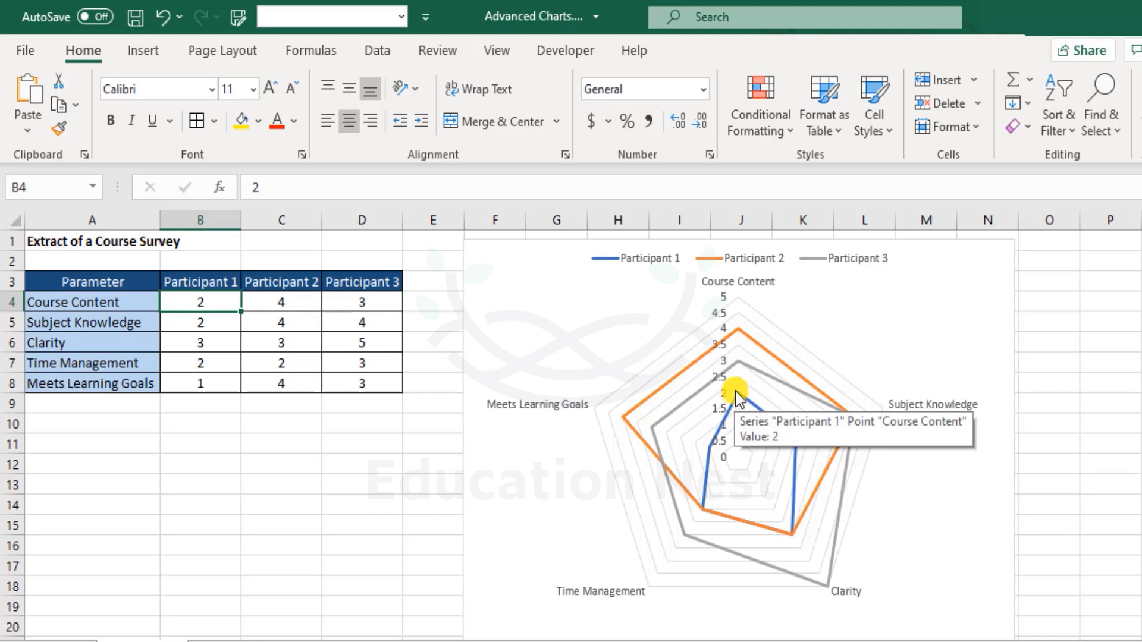
pyautogui.moveTo(738, 332)
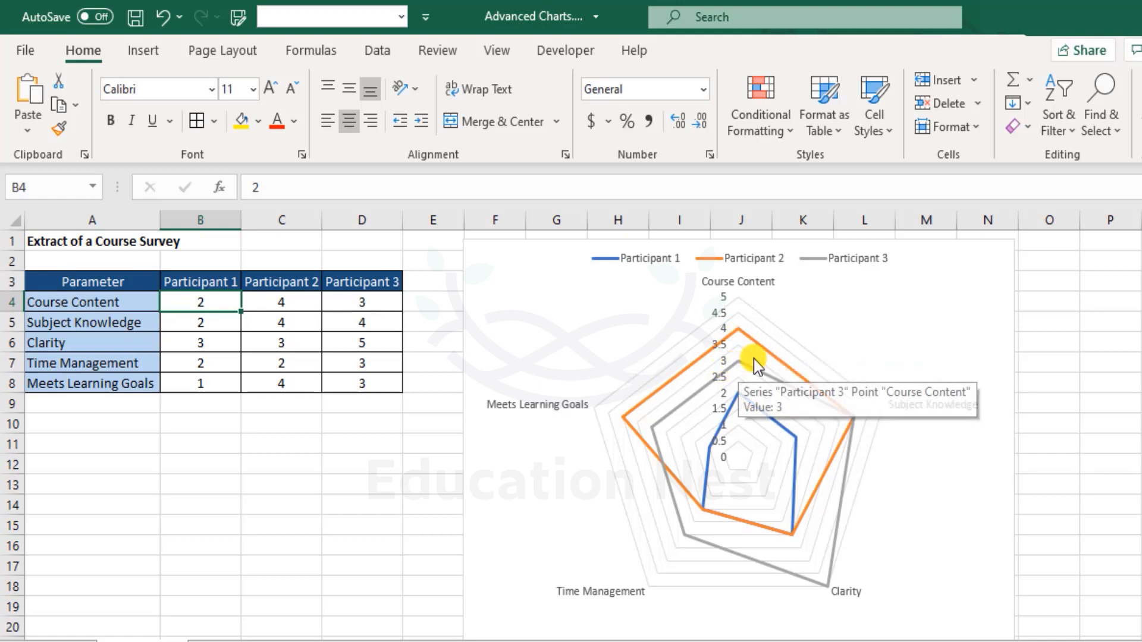
pyautogui.moveTo(742, 368)
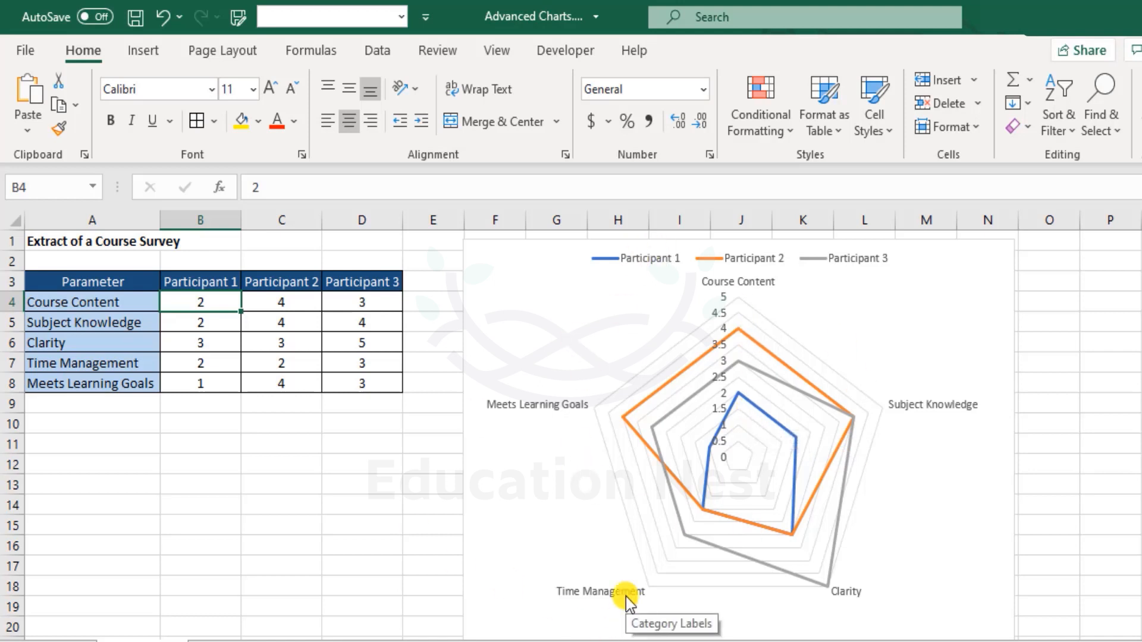
pyautogui.moveTo(119, 301); pyautogui.dragTo(137, 380)
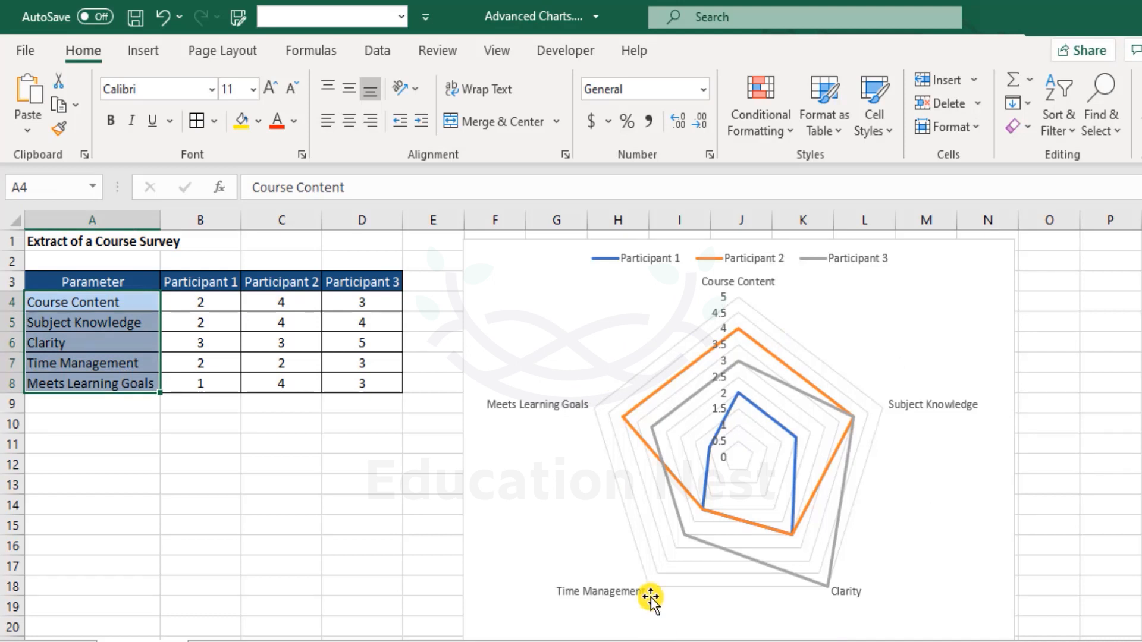
pyautogui.moveTo(852, 433)
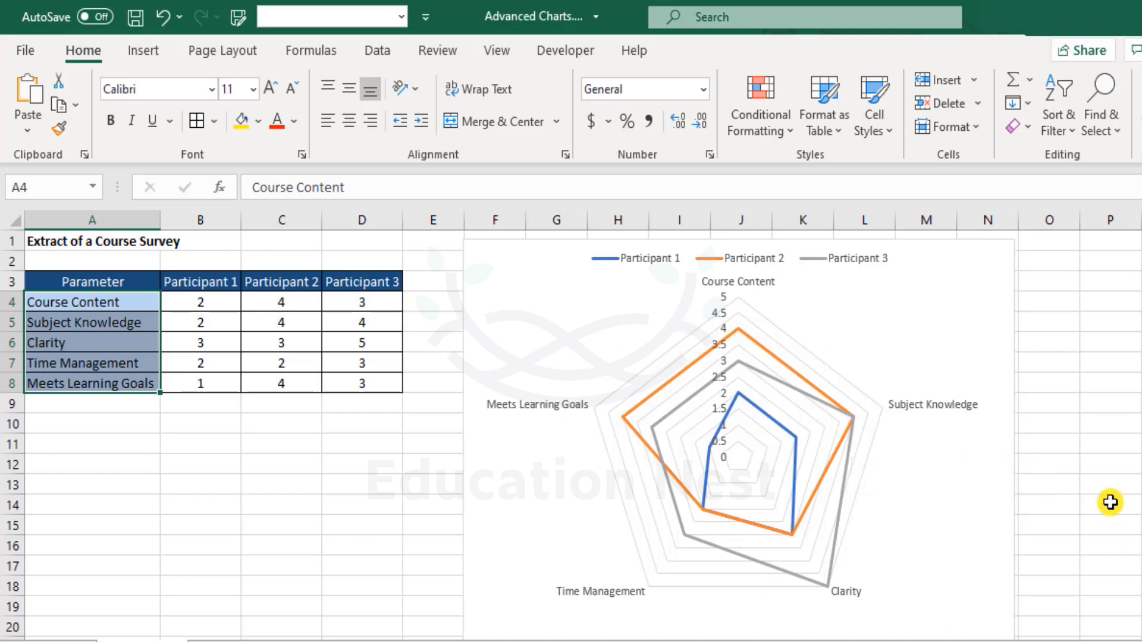
# Step: Examine Participant 3's Clarity score and the other participants' high and low scores in both the table and the radar chart
pyautogui.click(950, 541)
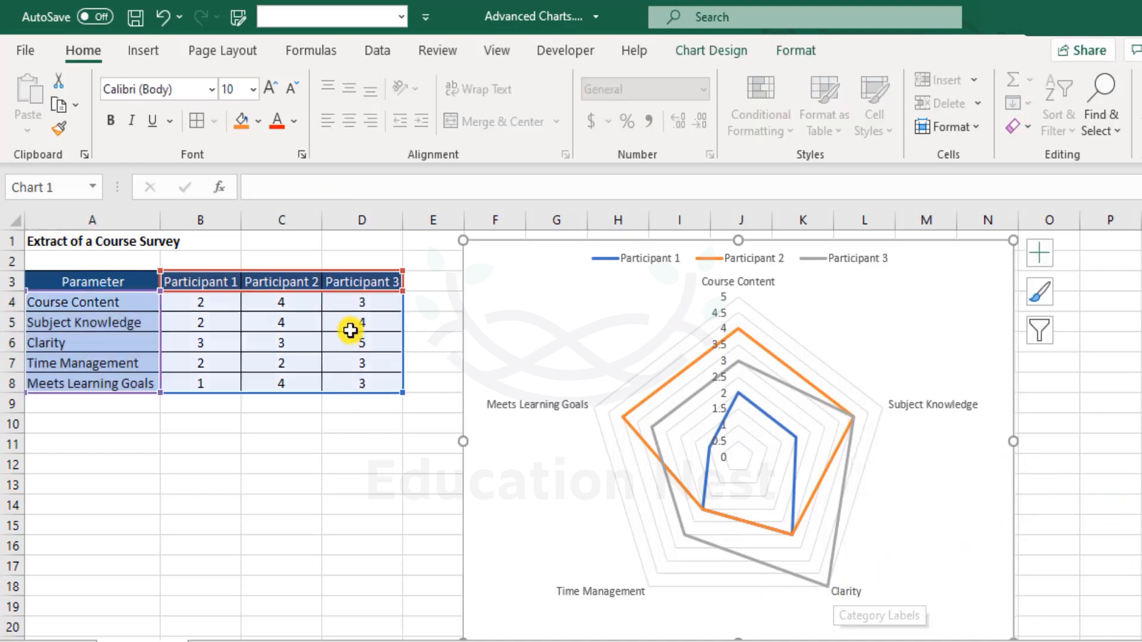
pyautogui.click(862, 260)
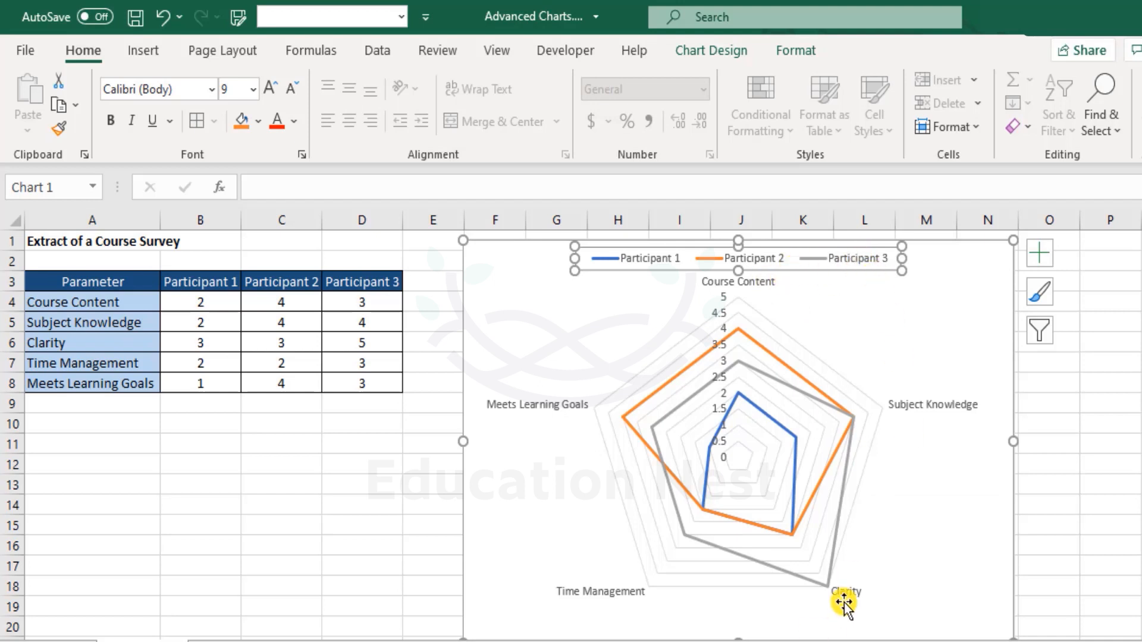
pyautogui.click(829, 585)
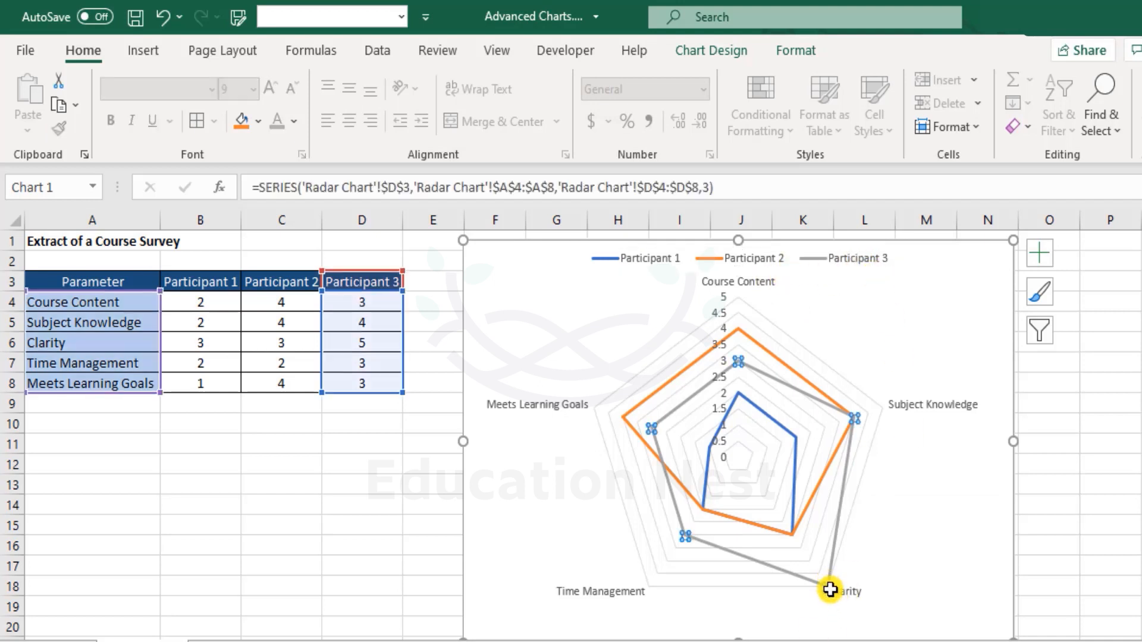
pyautogui.click(935, 578)
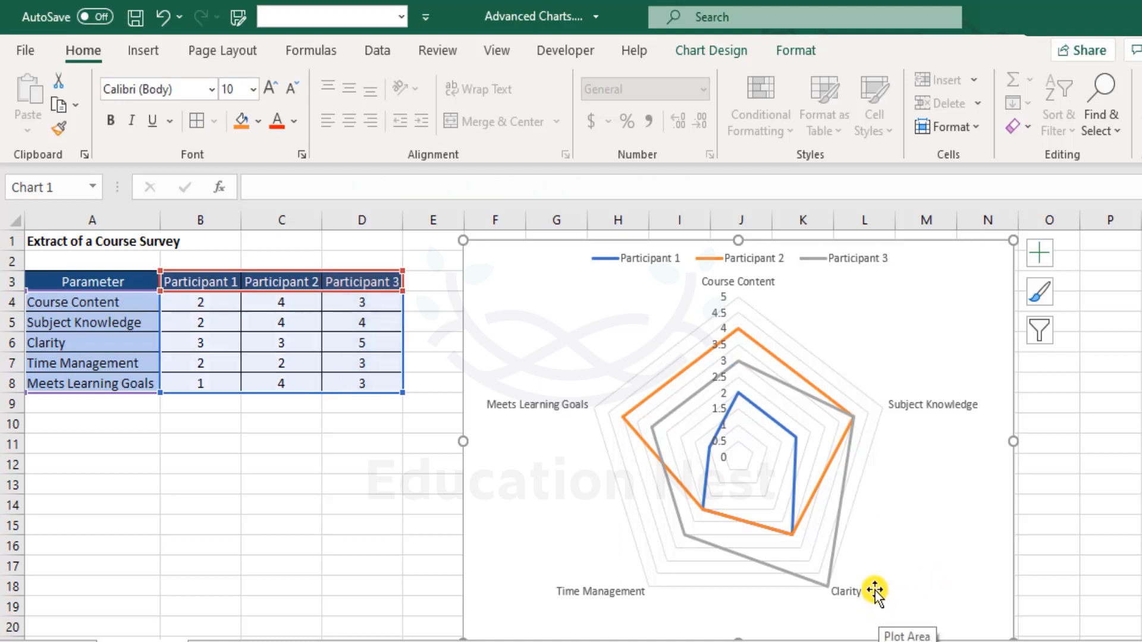
pyautogui.click(364, 345)
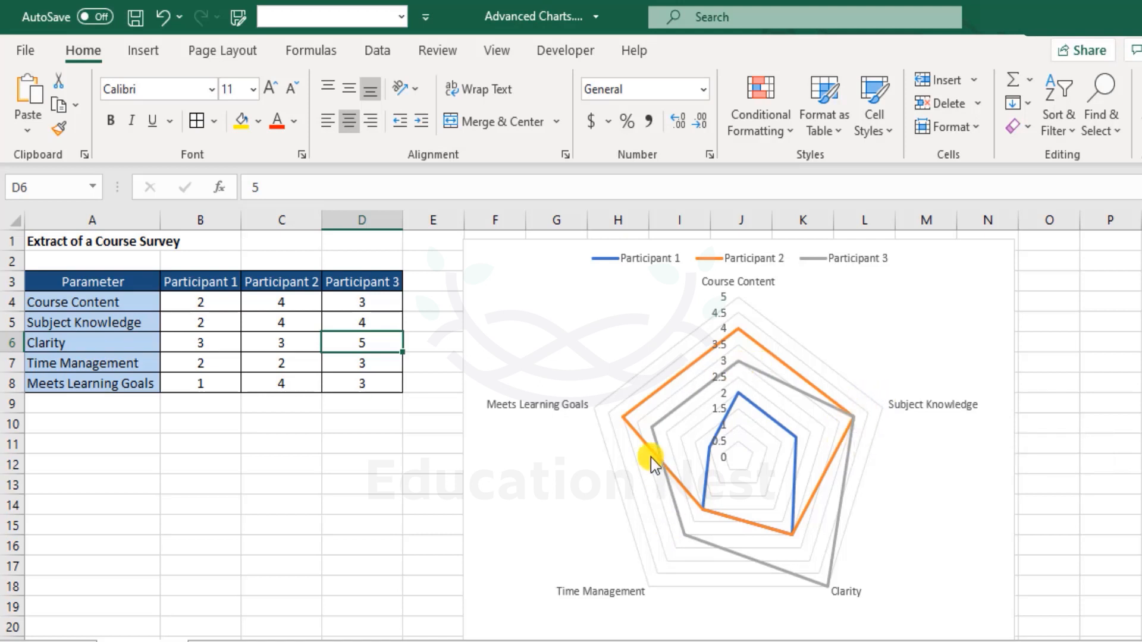
pyautogui.moveTo(656, 431)
pyautogui.moveTo(683, 536)
pyautogui.click(226, 383)
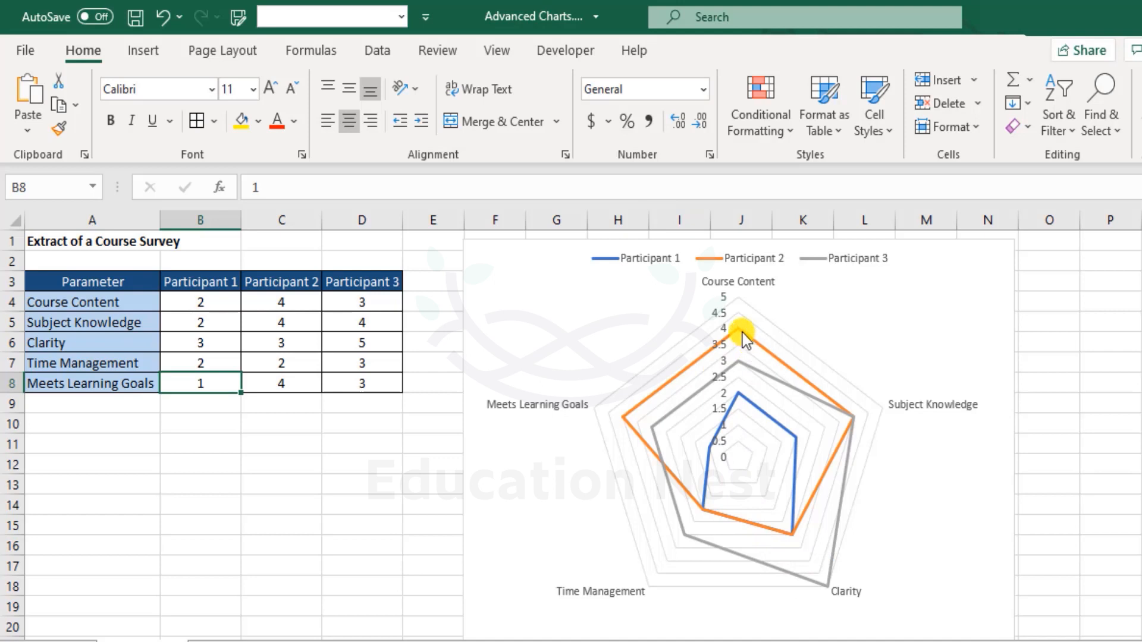
pyautogui.moveTo(737, 336)
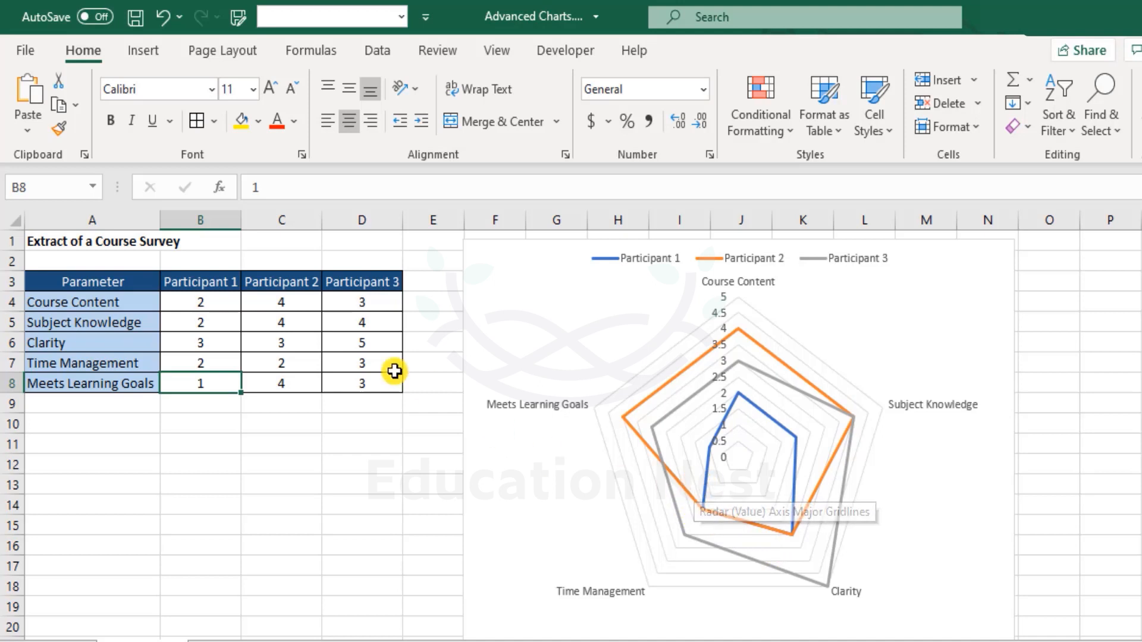
pyautogui.click(294, 348)
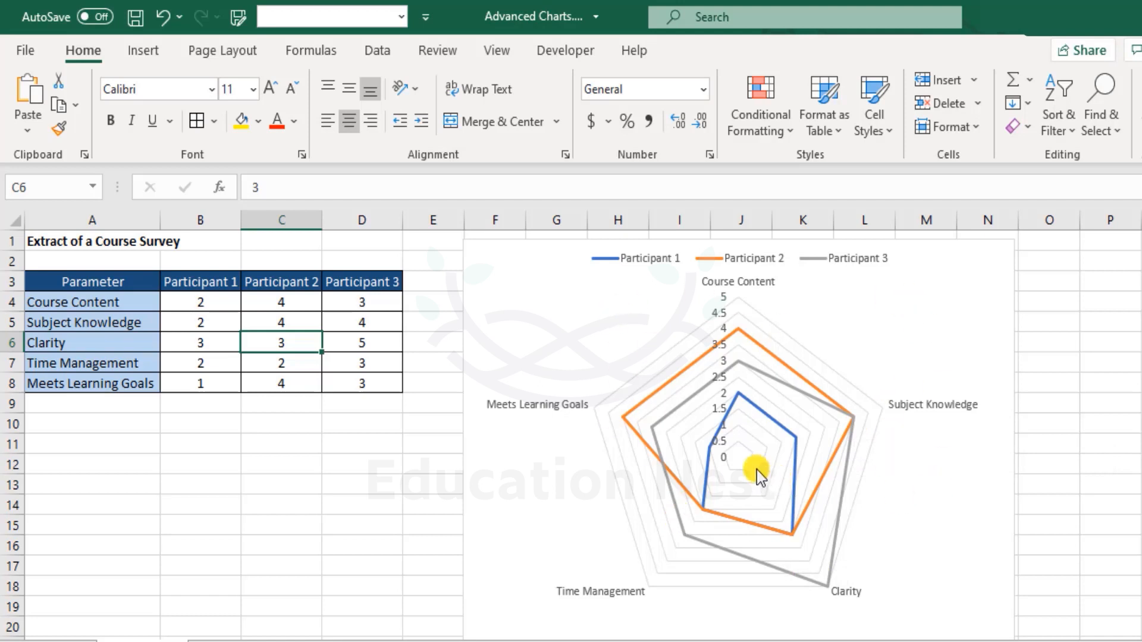
pyautogui.moveTo(704, 511)
# Step: Move the radar chart farther from the table and shift the participant data from B3:D8 to C3:E8
pyautogui.moveTo(510, 256); pyautogui.dragTo(609, 250)
pyautogui.moveTo(220, 269); pyautogui.dragTo(333, 367)
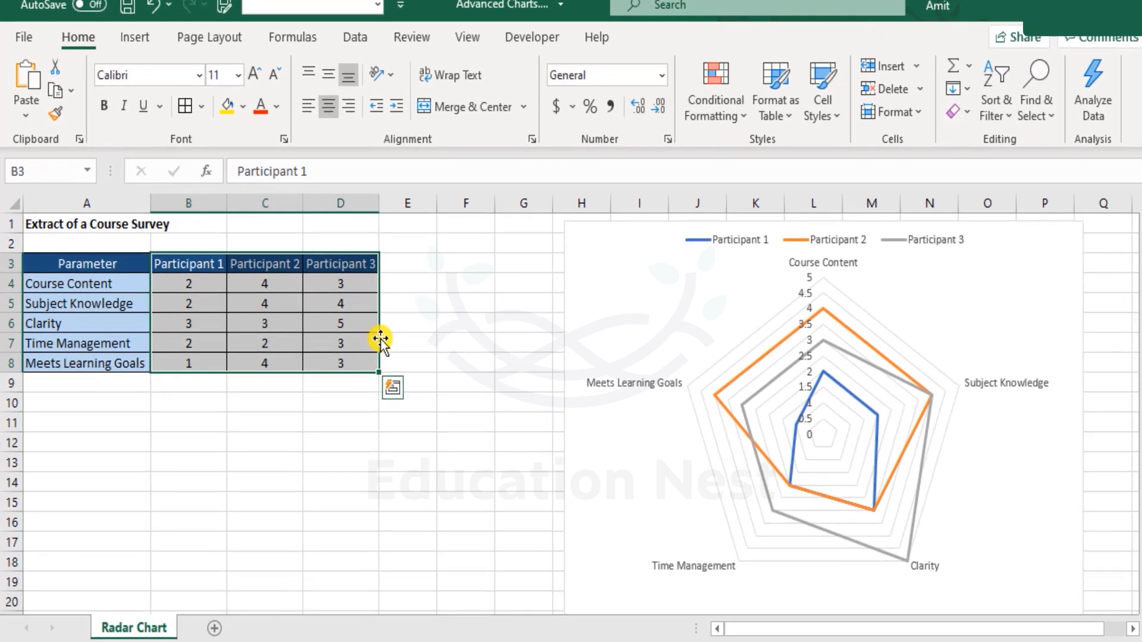
pyautogui.moveTo(381, 339); pyautogui.dragTo(419, 342)
# Step: Enter the heading Benchmark in cell B3
pyautogui.click(183, 266)
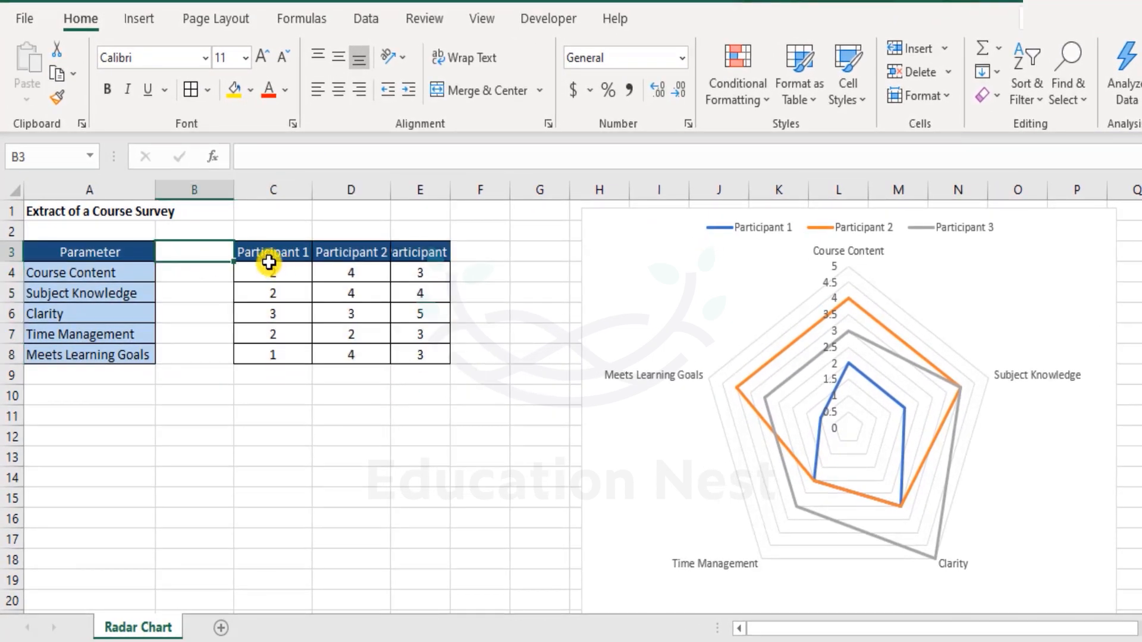
pyautogui.write('Benchmark')
pyautogui.press('Return')
pyautogui.press('Up')
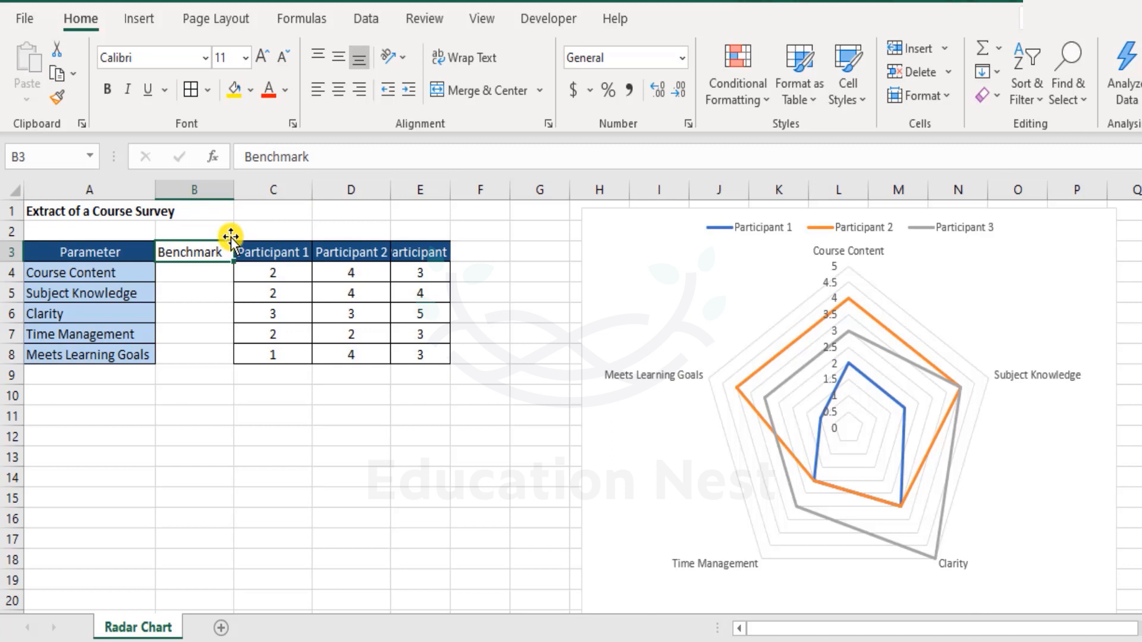
# Step: Enter a benchmark score of 4 for every parameter in B4:B8
pyautogui.click(203, 269)
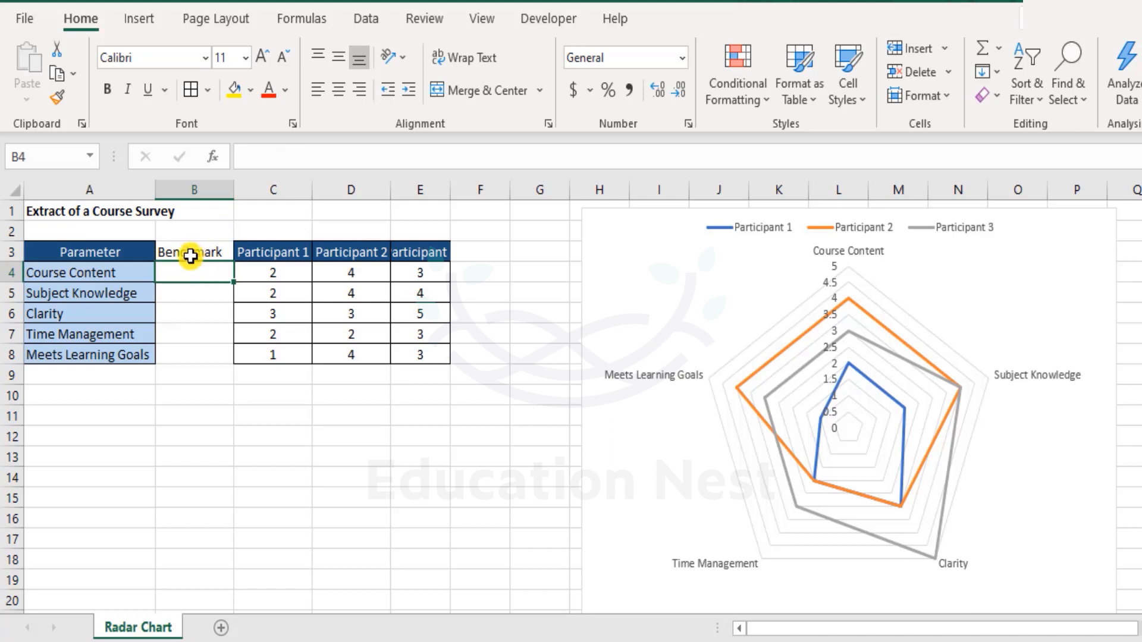
pyautogui.write('4')
pyautogui.moveTo(204, 279); pyautogui.dragTo(203, 351)
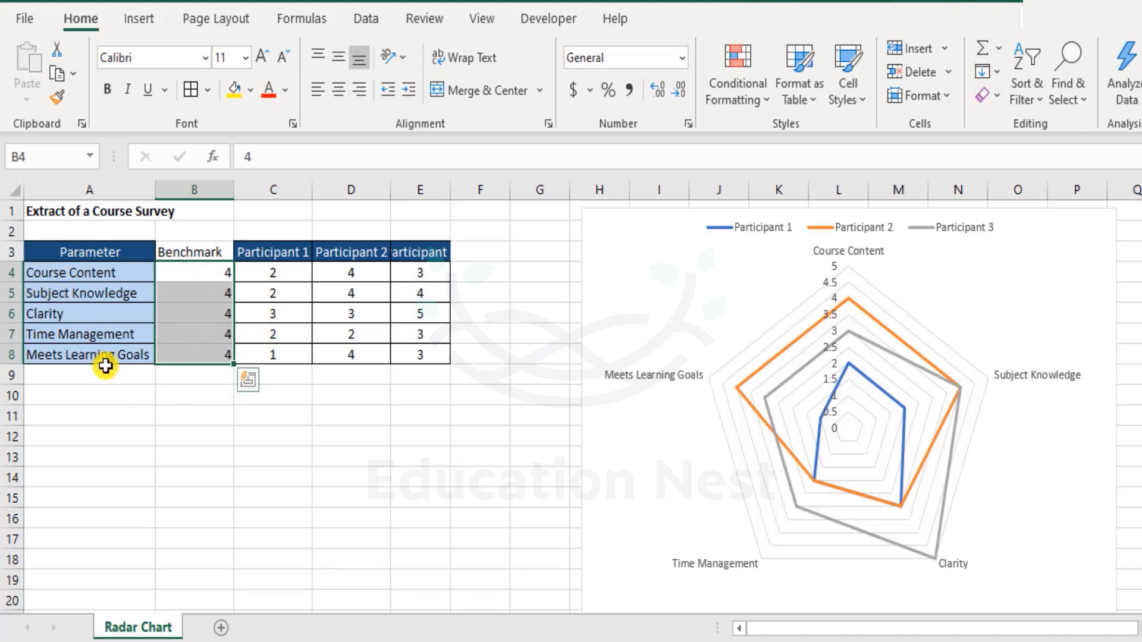
# Step: Copy the formatting of the Participant 1 column, C3:C8, onto the Benchmark column, B3:B8
pyautogui.click(203, 254)
pyautogui.moveTo(301, 252); pyautogui.dragTo(309, 348)
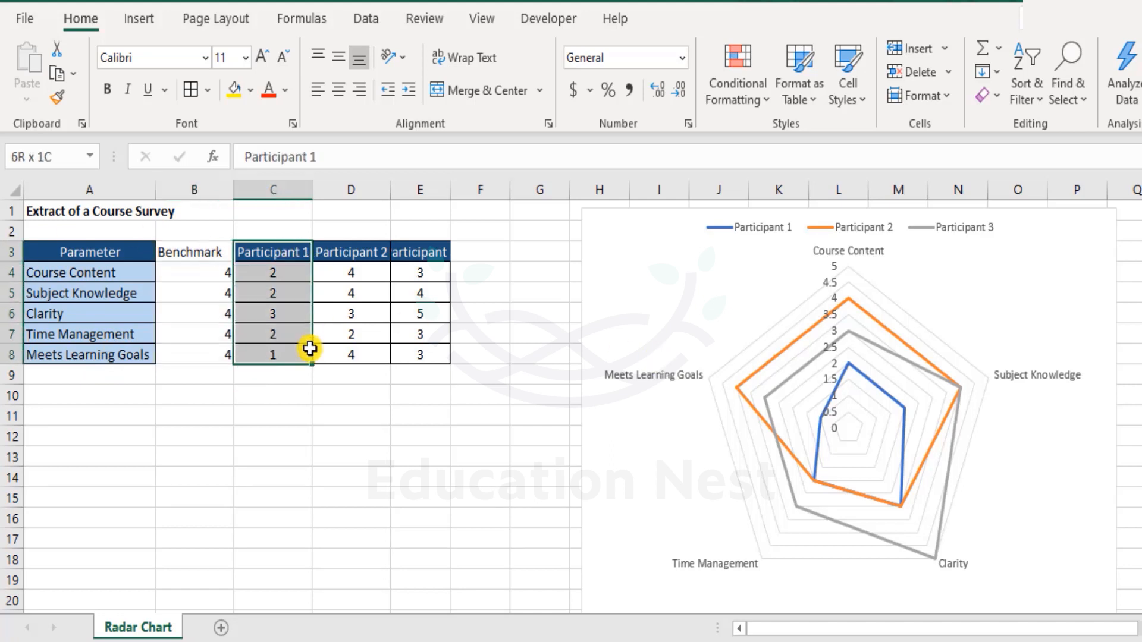
pyautogui.click(57, 97)
pyautogui.click(184, 253)
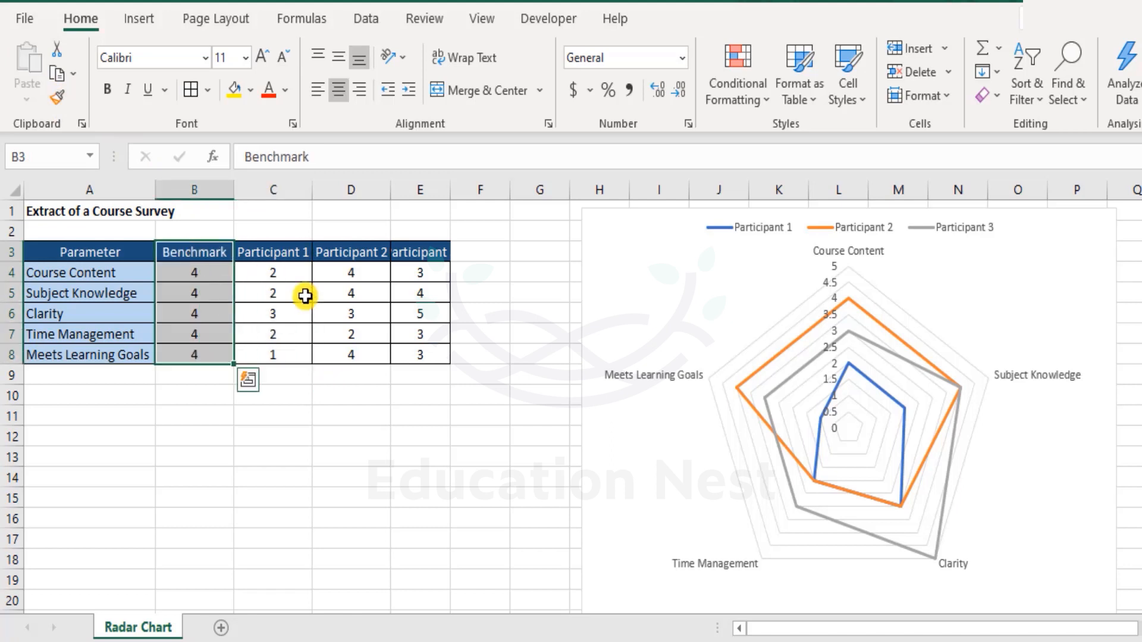
# Step: Add a Benchmark series to the radar chart, taking its name from B3 and its values from B4:B8
pyautogui.moveTo(98, 253); pyautogui.dragTo(428, 355)
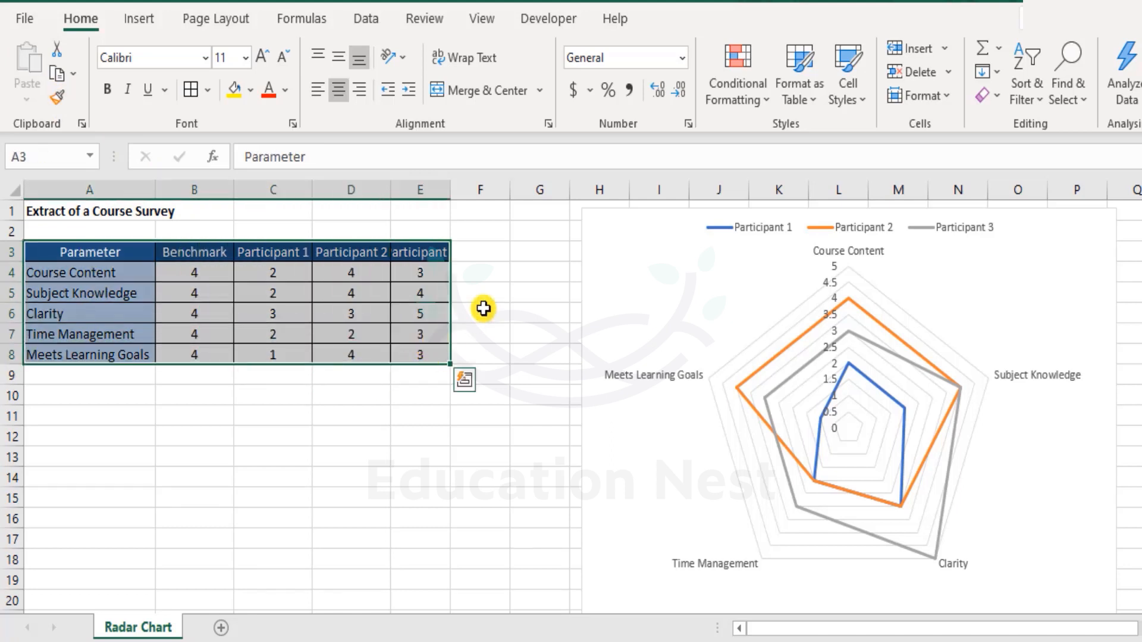
pyautogui.click(605, 246)
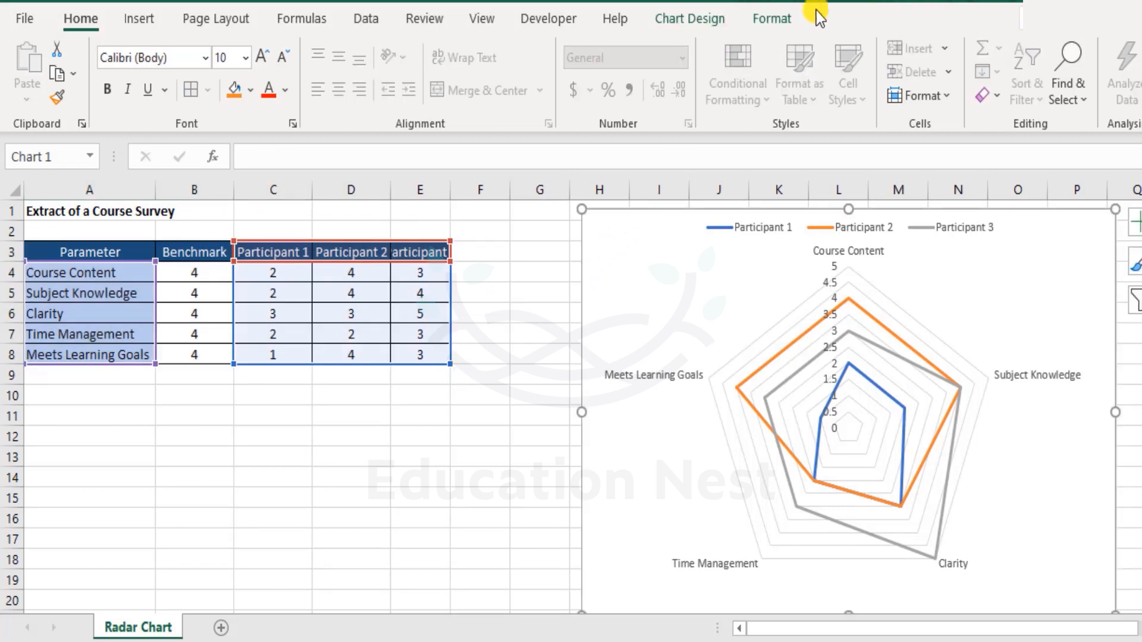
pyautogui.click(686, 21)
pyautogui.click(940, 92)
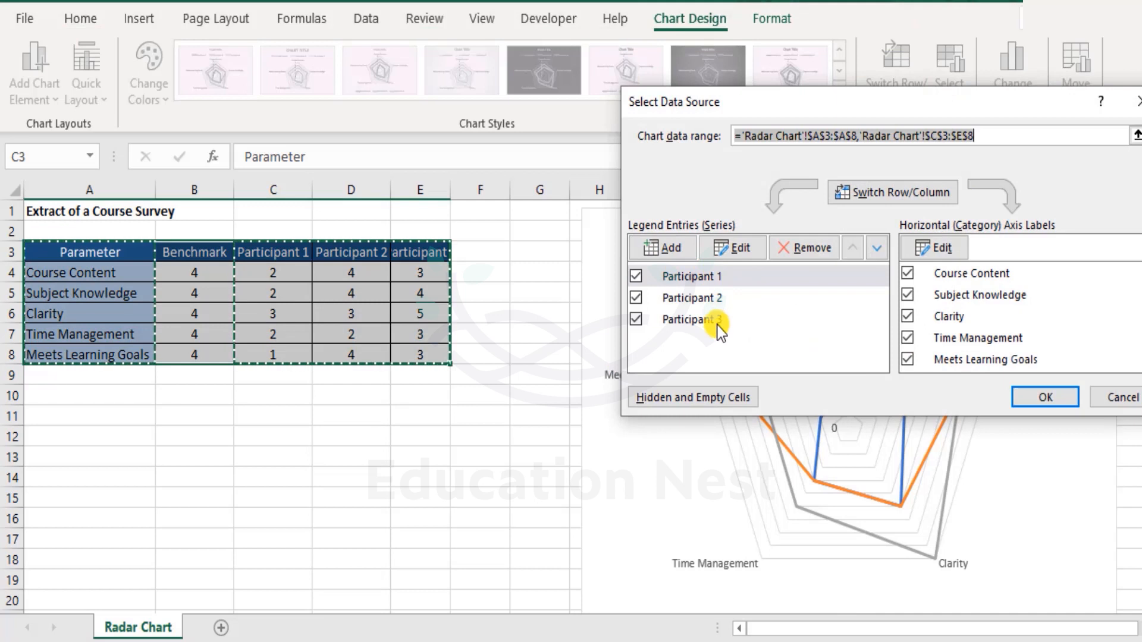
pyautogui.click(657, 250)
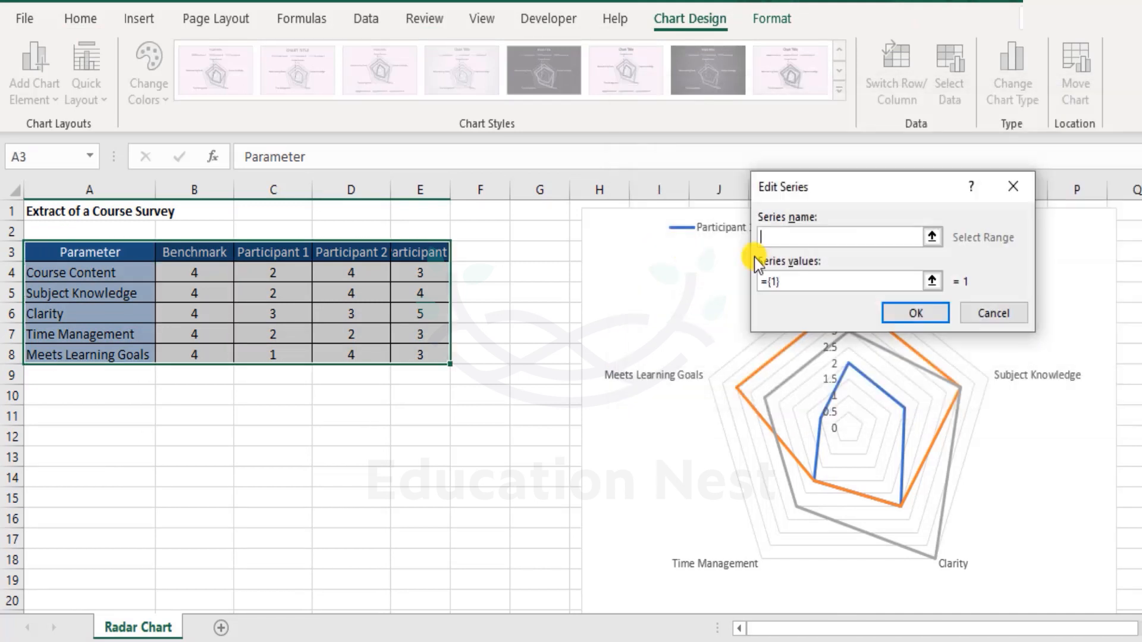
pyautogui.click(209, 254)
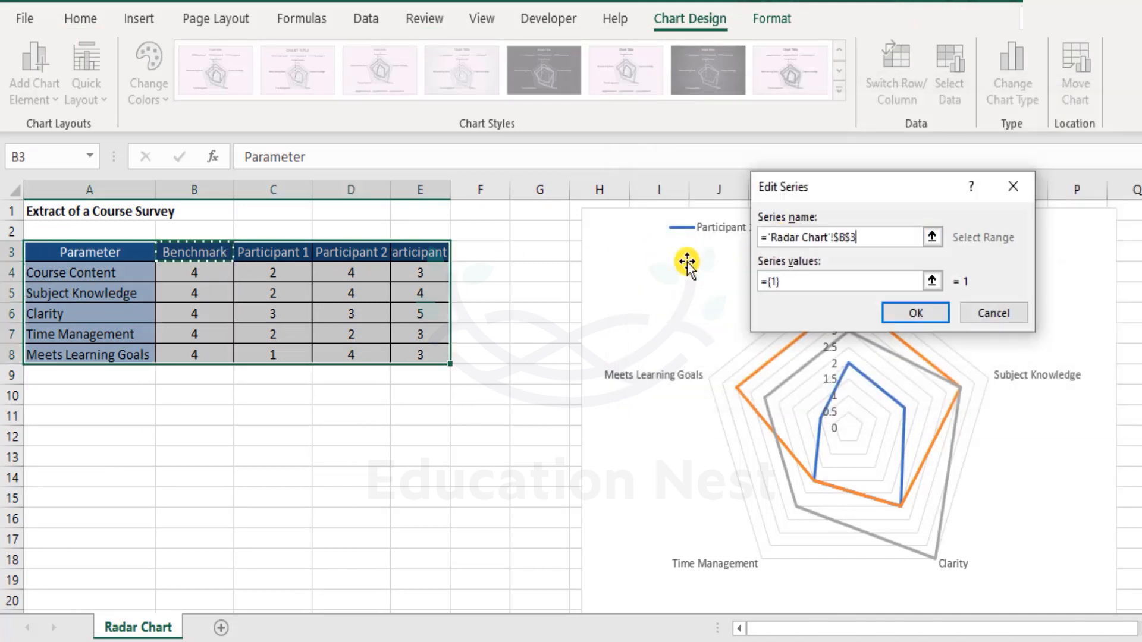
pyautogui.click(798, 280)
pyautogui.press('BackSpace')
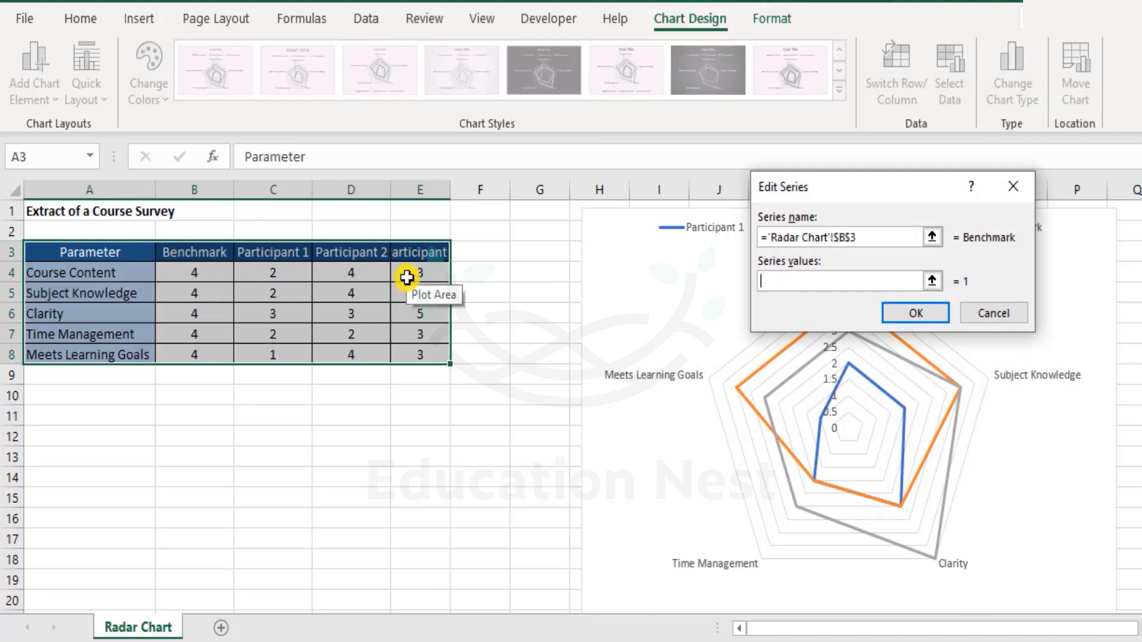
pyautogui.moveTo(194, 272); pyautogui.dragTo(218, 345)
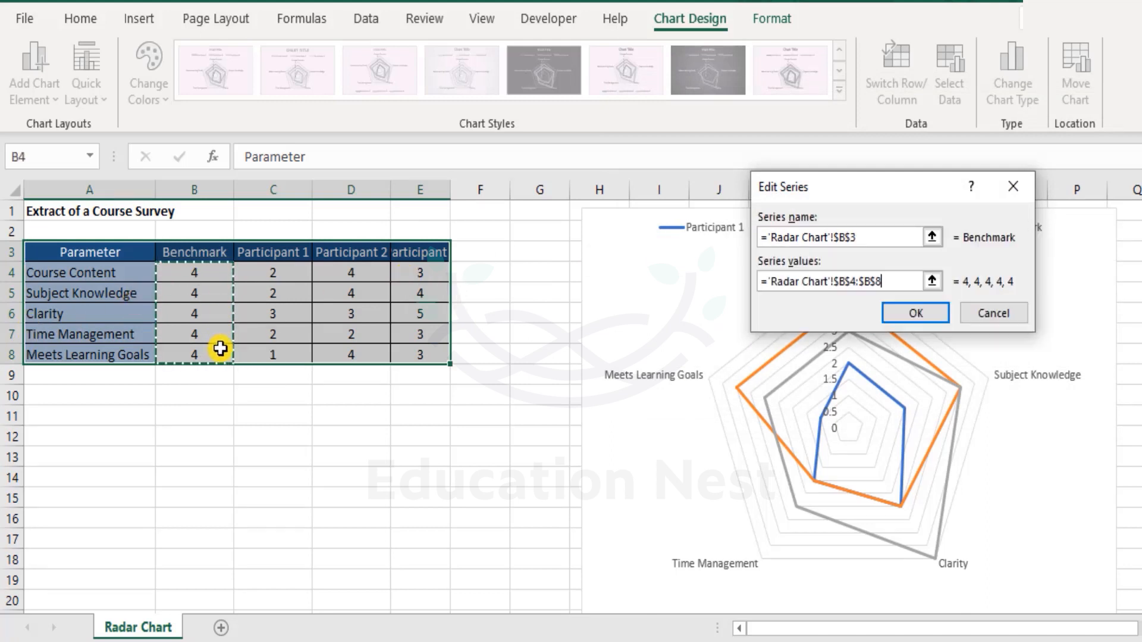
pyautogui.click(901, 311)
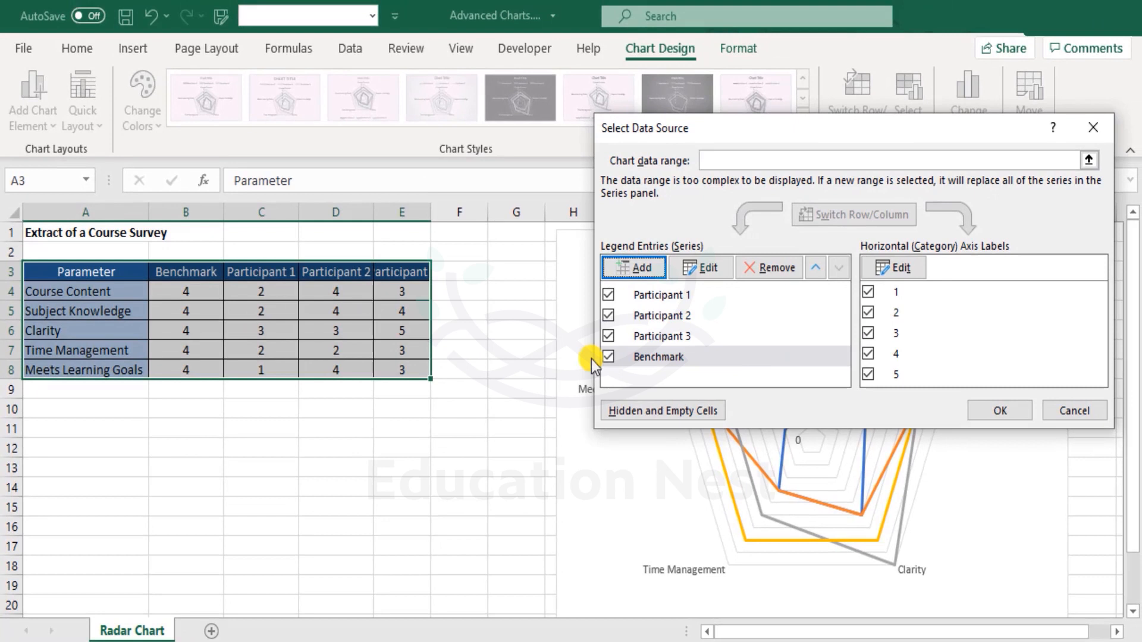
# Step: Move the Benchmark series to the front of the chart's series order, ahead of Participant 1, and apply the data source changes
pyautogui.click(702, 346)
pyautogui.click(816, 269)
pyautogui.click(816, 269)
pyautogui.click(816, 269)
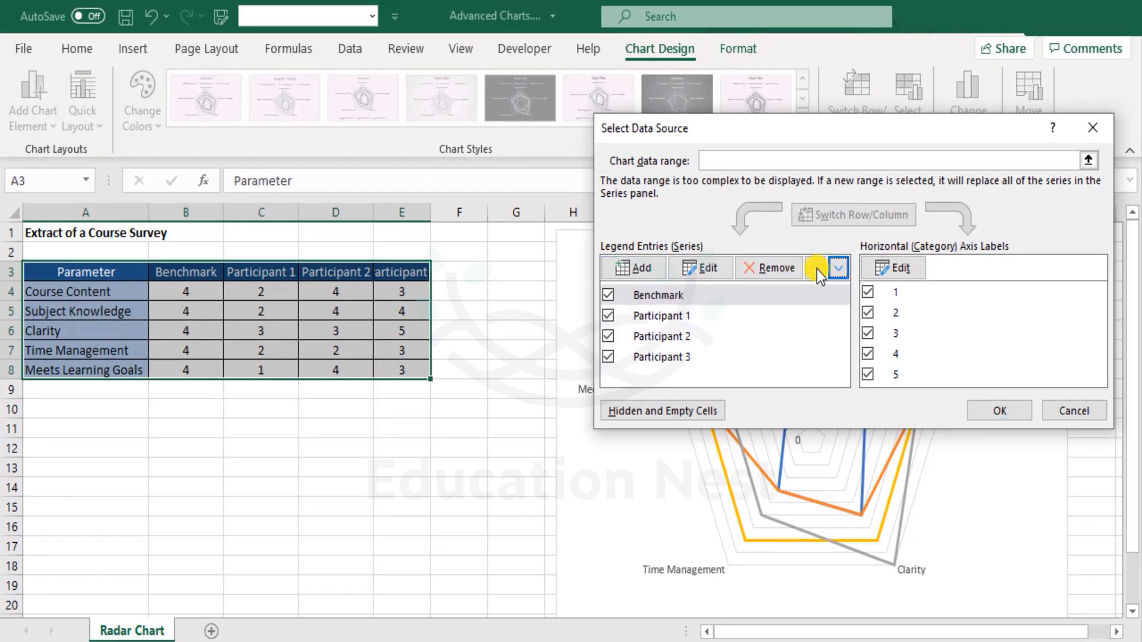
pyautogui.click(981, 410)
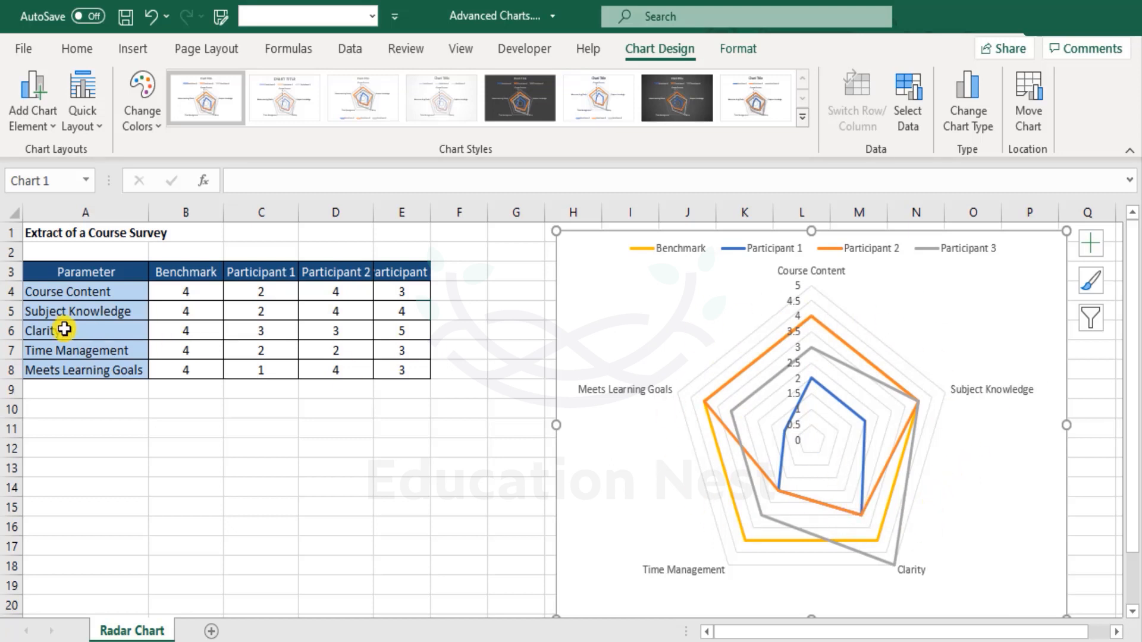
# Step: Set the Time Management benchmark in B7 to 3
pyautogui.click(197, 334)
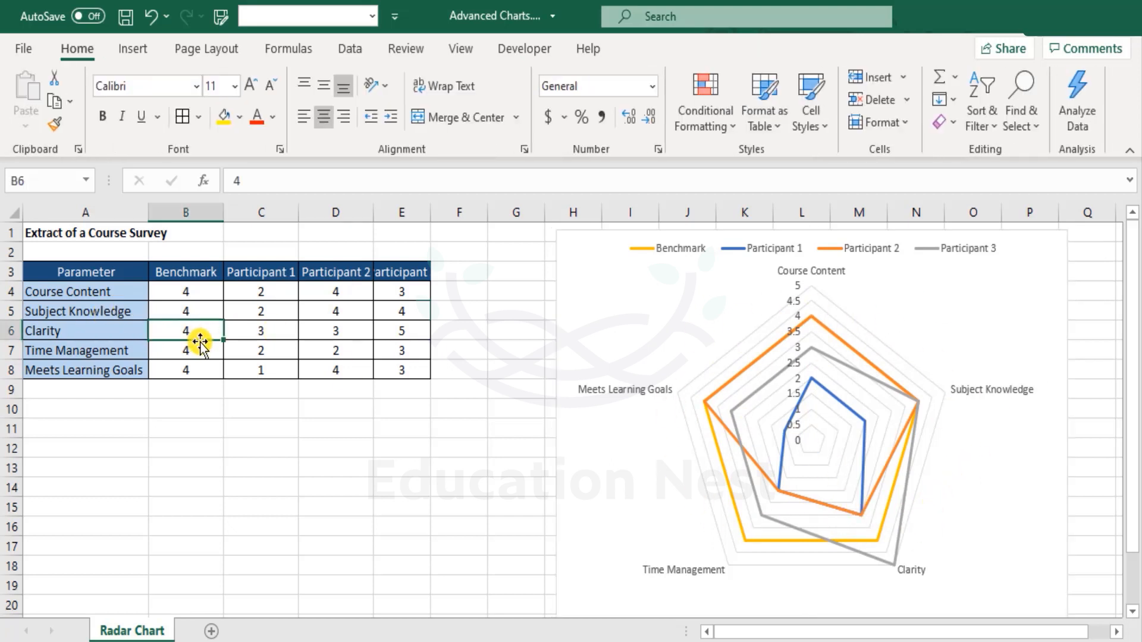
pyautogui.click(200, 352)
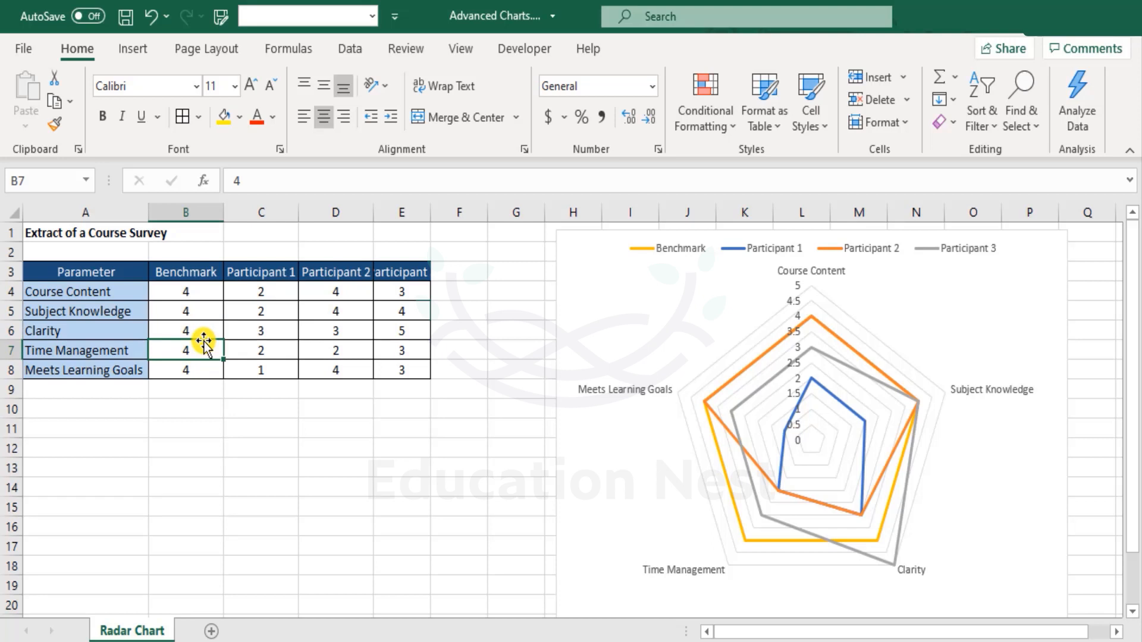
pyautogui.write('3')
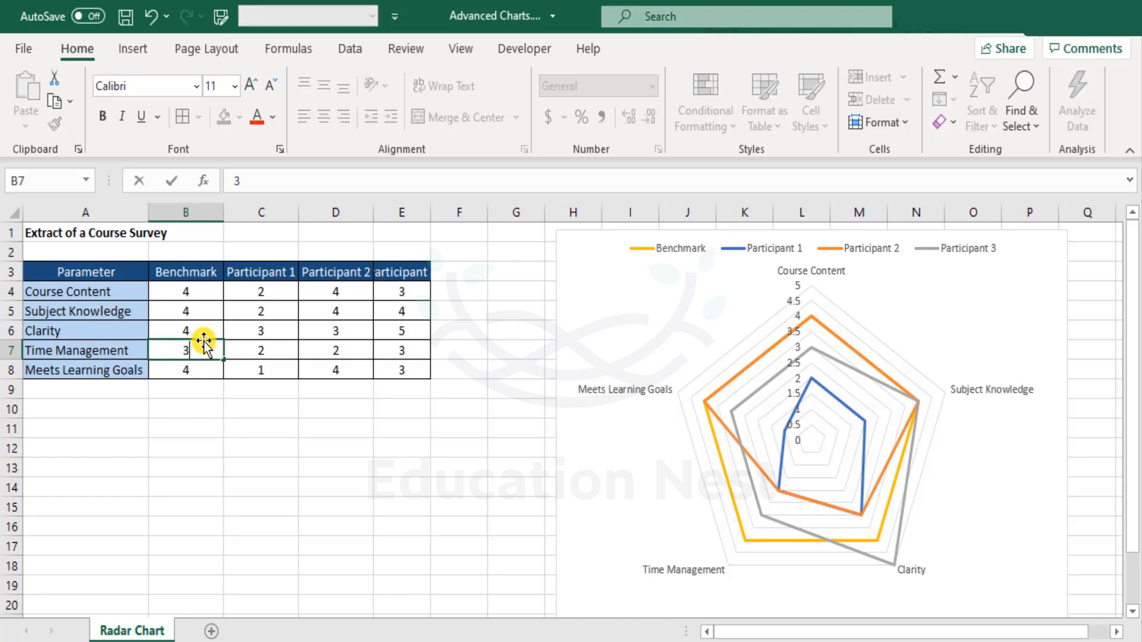
pyautogui.press('Return')
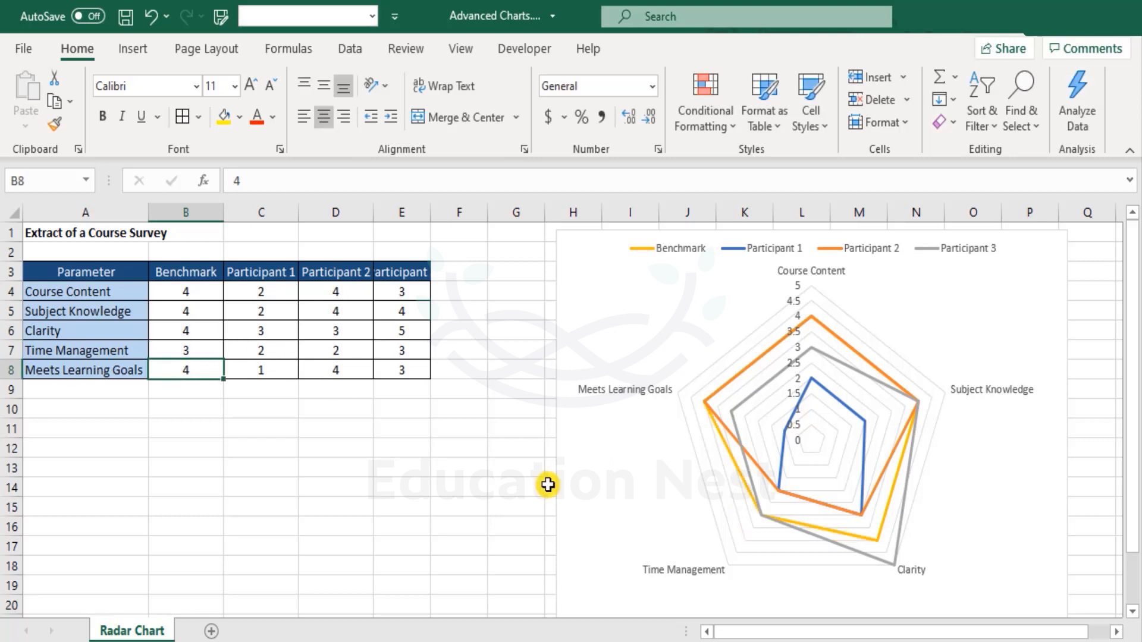
pyautogui.moveTo(767, 521)
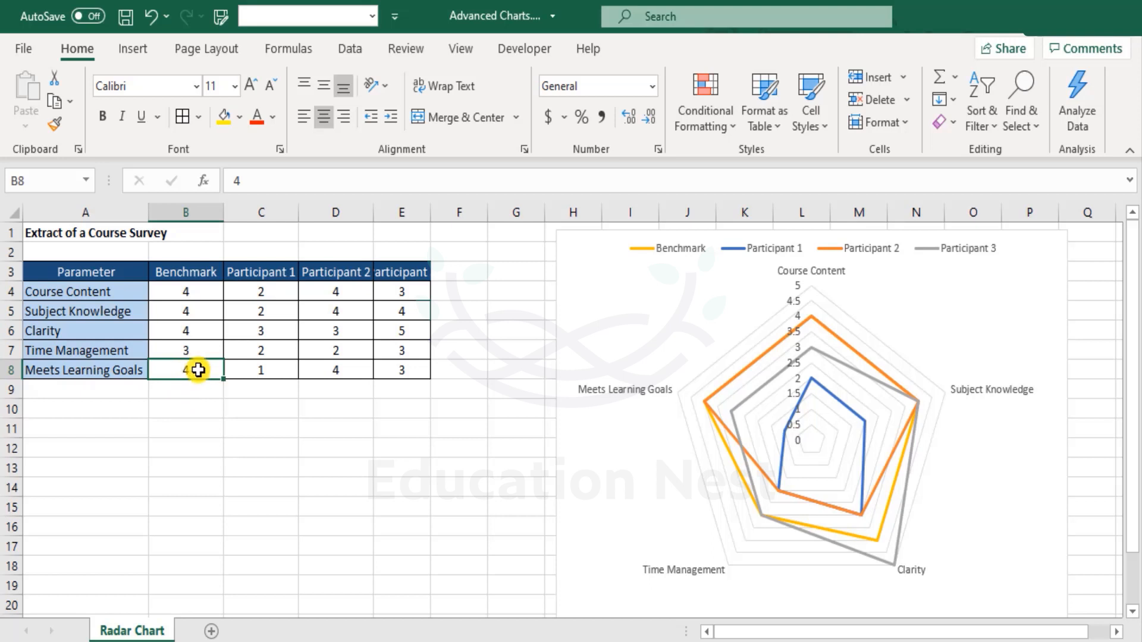
# Step: Set the Subject Knowledge benchmark in B5 to 5
pyautogui.click(196, 308)
pyautogui.click(191, 328)
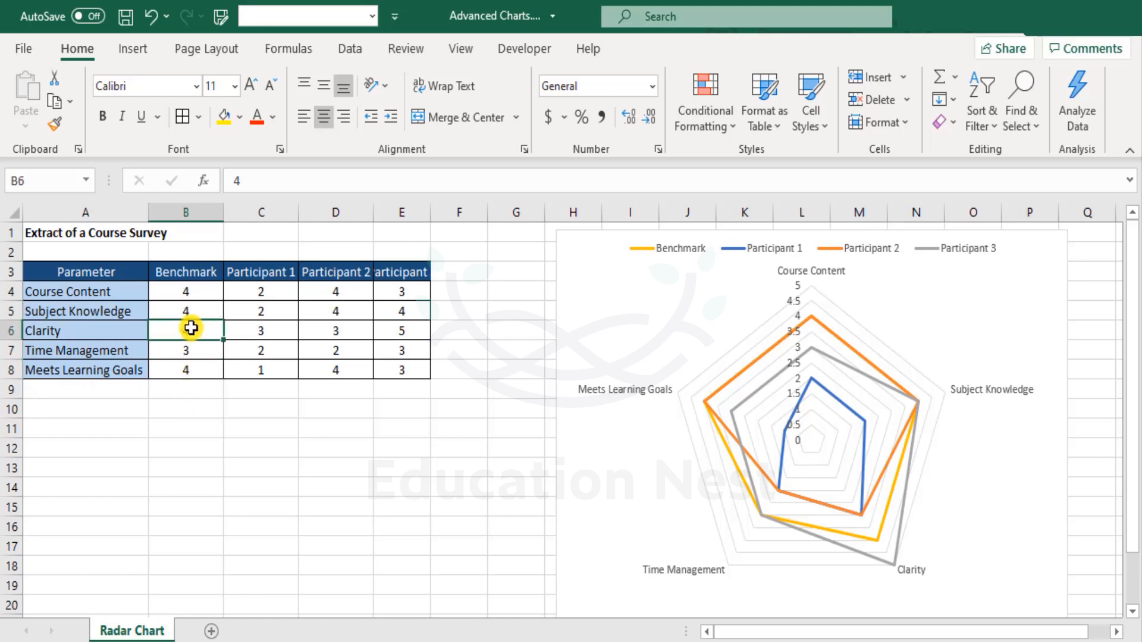
pyautogui.click(189, 292)
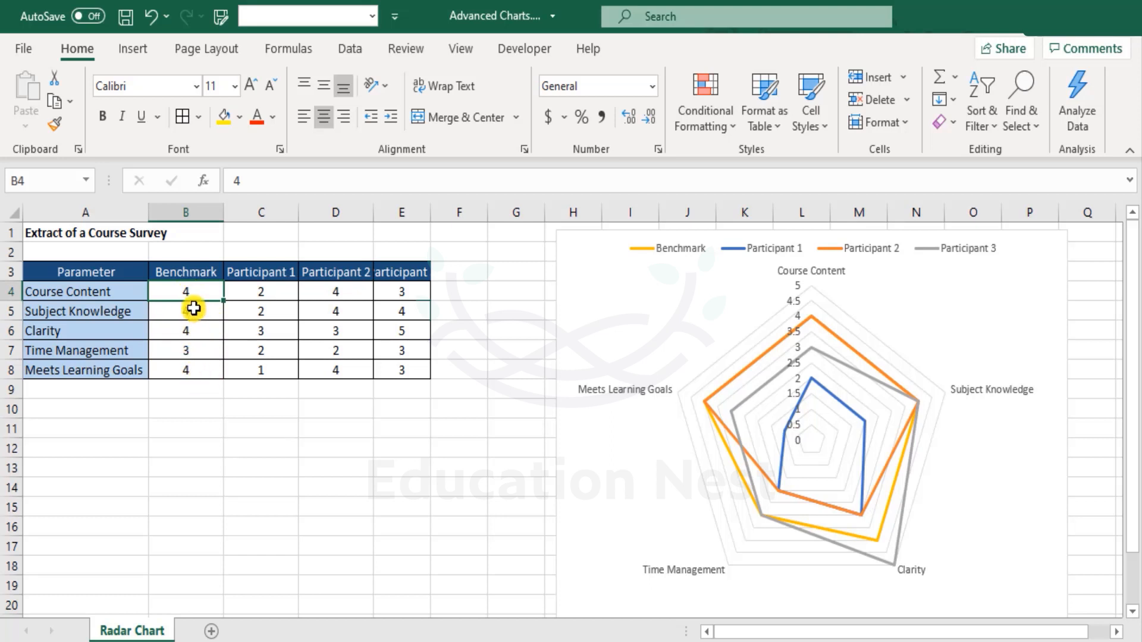
pyautogui.click(194, 308)
pyautogui.write('5')
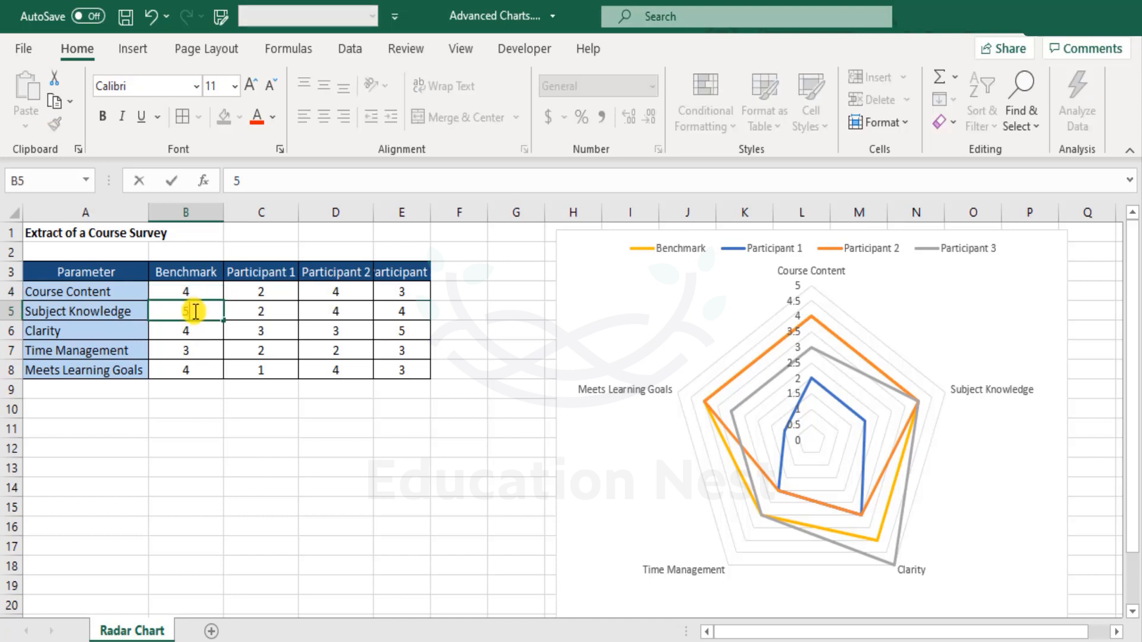
pyautogui.press('Return')
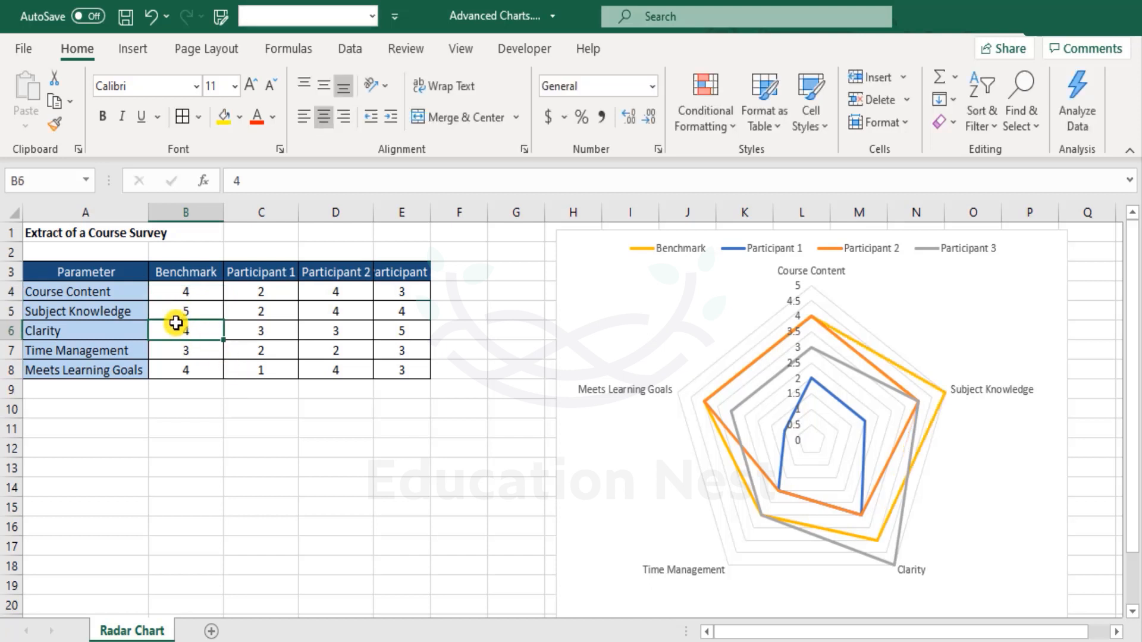
# Step: Set the Subject Knowledge benchmark in B5 to 4.5 and select the radar chart
pyautogui.click(189, 310)
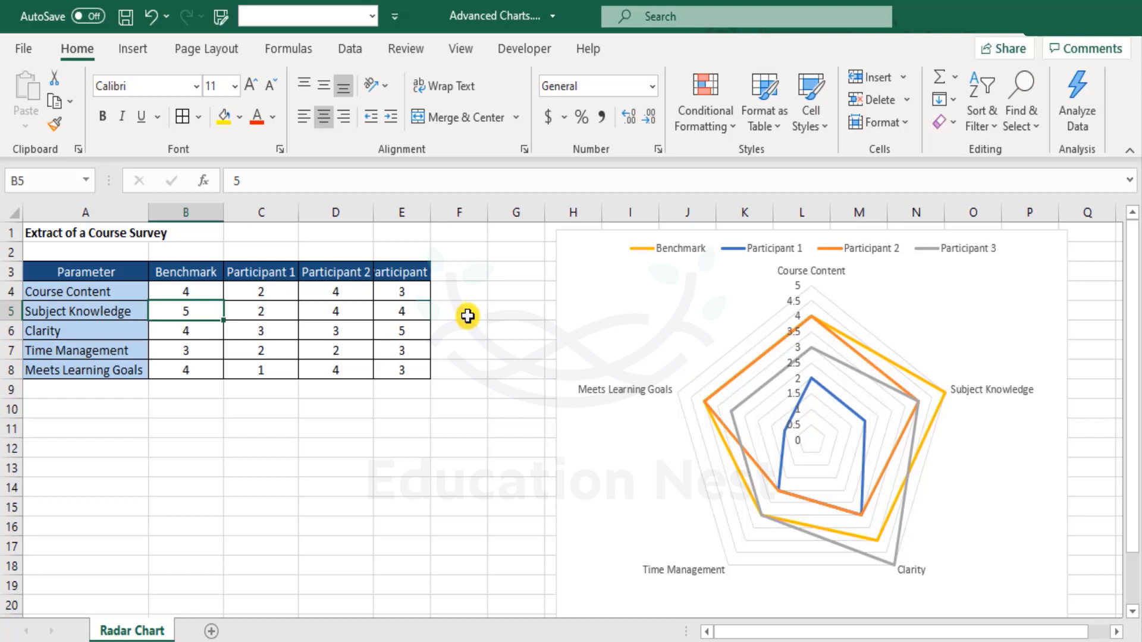
pyautogui.write('4.')
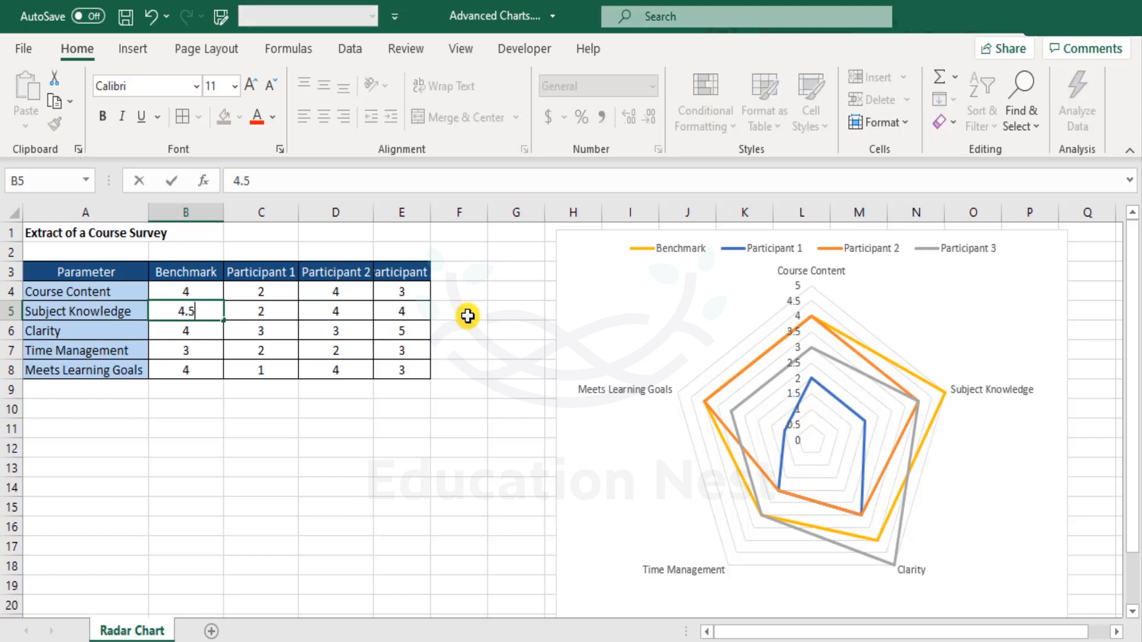
pyautogui.press('Return')
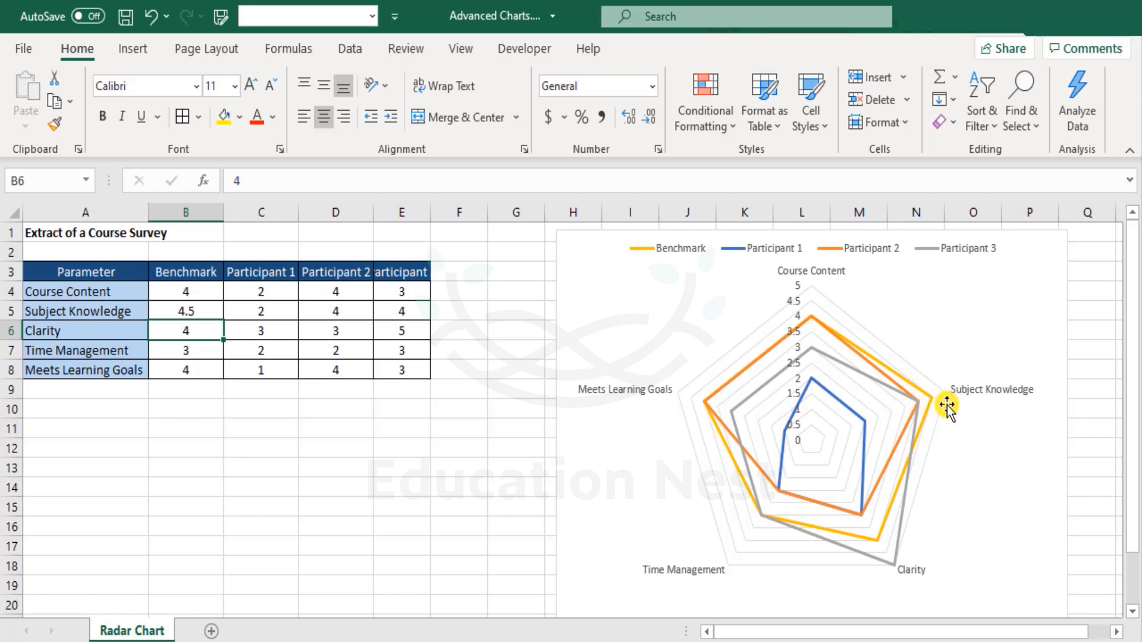
pyautogui.click(971, 556)
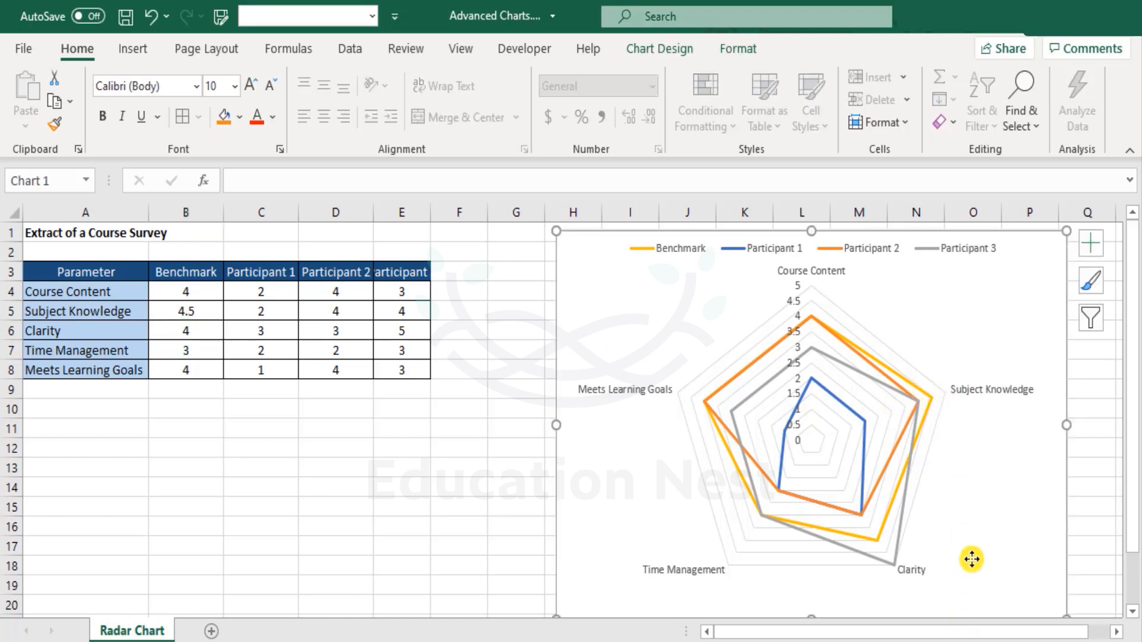